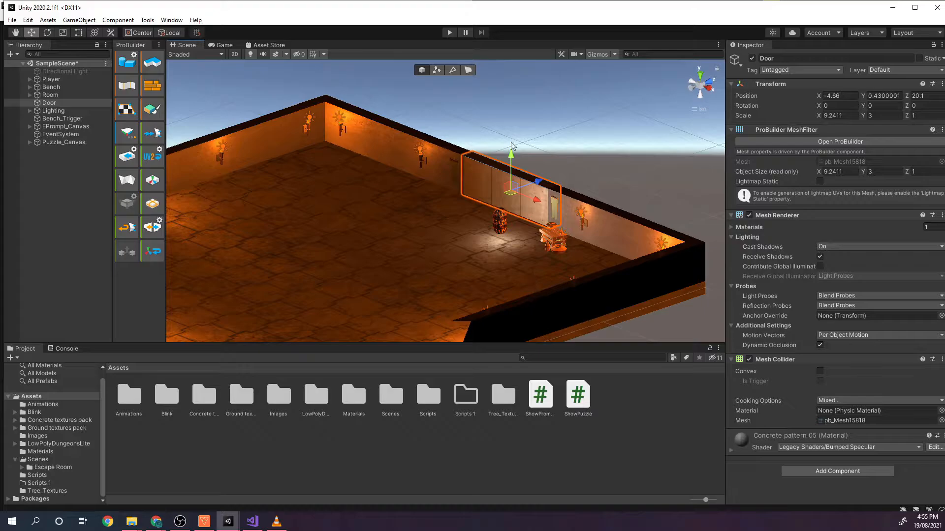
# - Try to rotate the Door about its own centre with the Rotate tool and undo the rotation
pyautogui.moveTo(511, 163)
pyautogui.mouseDown()
pyautogui.moveTo(510, 197)
pyautogui.moveTo(515, 166)
pyautogui.mouseUp()
pyautogui.moveTo(530, 198); pyautogui.dragTo(546, 217)
pyautogui.click(47, 33)
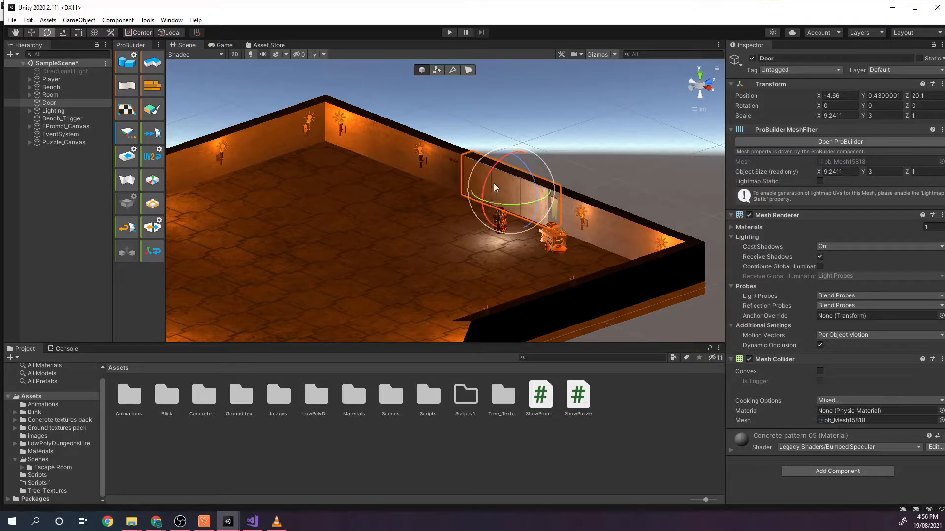
pyautogui.moveTo(485, 182); pyautogui.dragTo(652, 161)
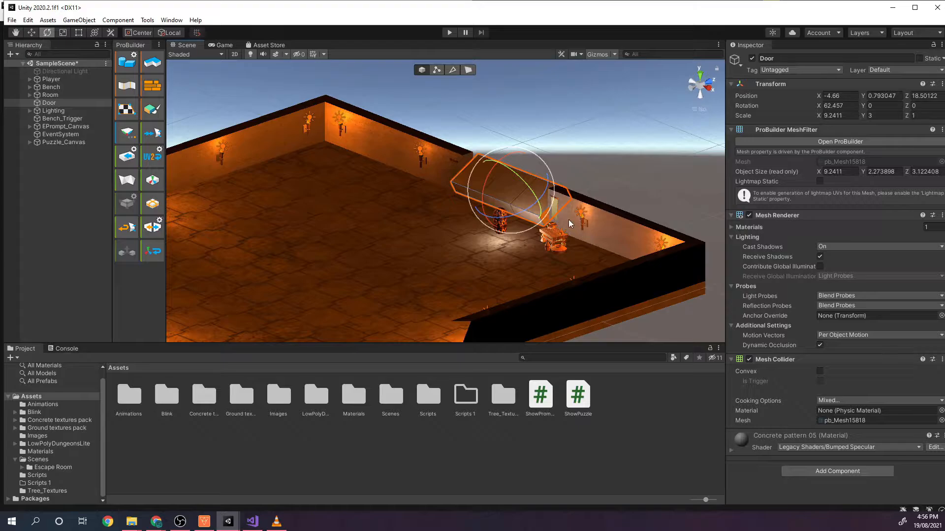
pyautogui.hotkey('ctrl', 'z')
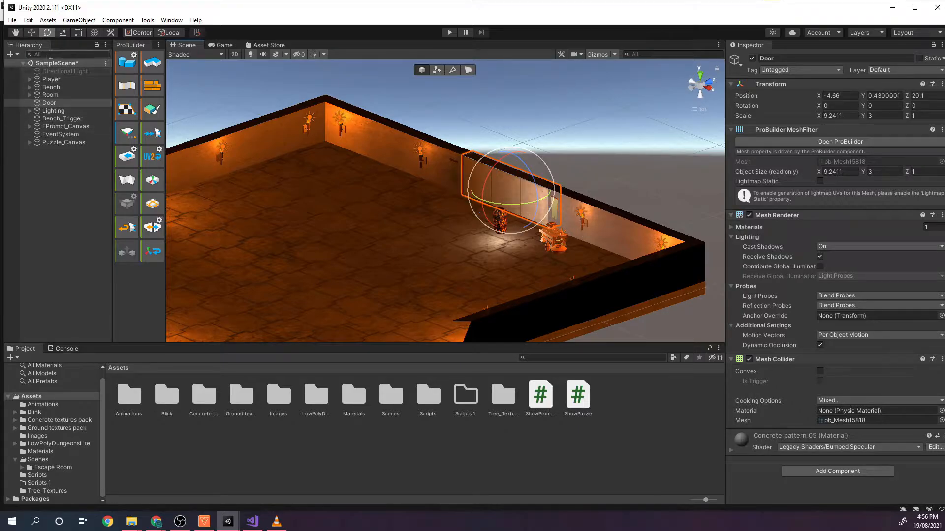
# - Create an empty child object under Door in the scene hierarchy, with the Move tool active
pyautogui.click(15, 33)
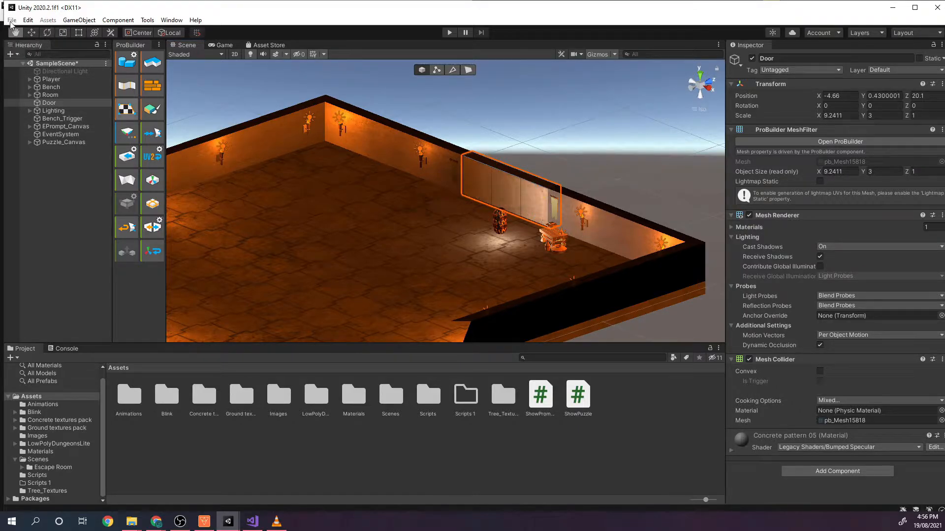
pyautogui.click(33, 32)
pyautogui.moveTo(523, 266); pyautogui.dragTo(616, 228, button='right')
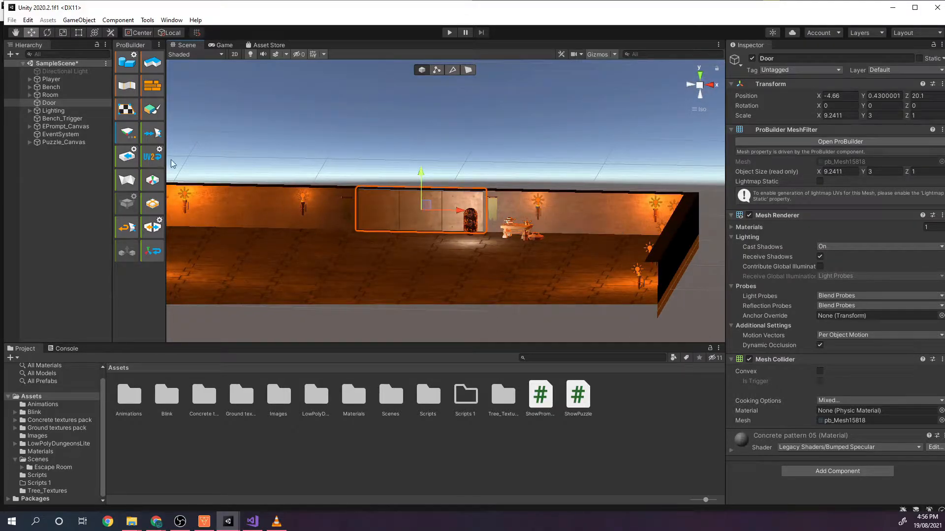
pyautogui.rightClick(46, 103)
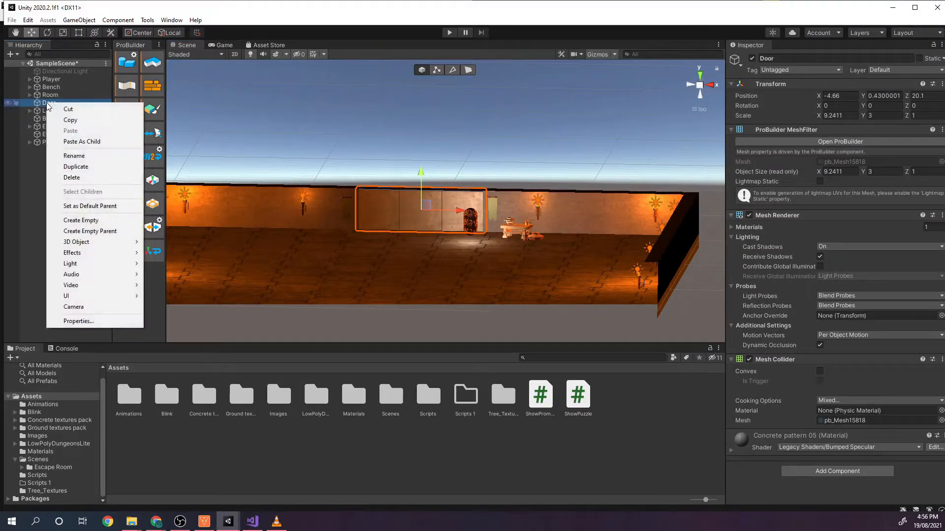
pyautogui.click(85, 220)
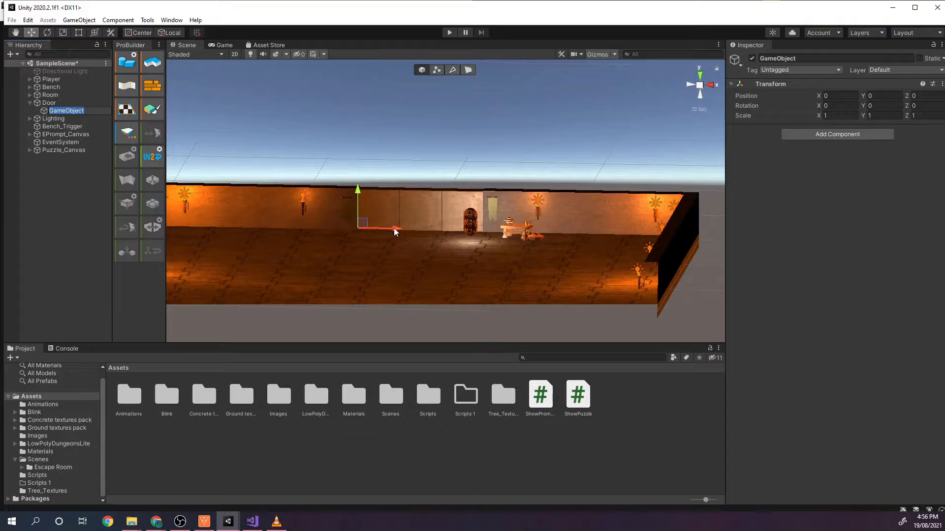
# - Move the empty child to the door's end edge beside the bench, at about X 0.495 and Z -1.01
pyautogui.moveTo(396, 231); pyautogui.dragTo(456, 234)
pyautogui.moveTo(419, 256)
pyautogui.mouseDown(button='right')
pyautogui.moveTo(422, 231)
pyautogui.moveTo(414, 250)
pyautogui.mouseUp(button='right')
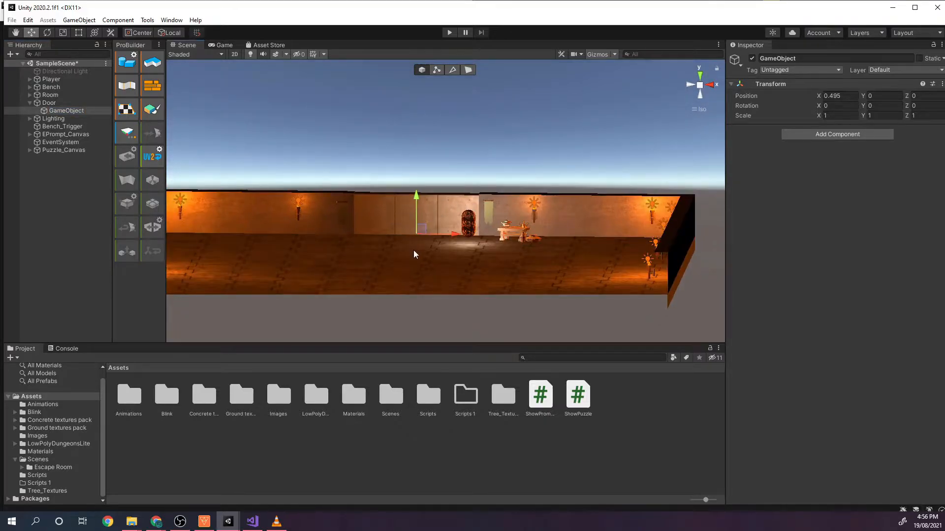
pyautogui.scroll(10, 397, 238)
pyautogui.moveTo(485, 182); pyautogui.dragTo(528, 243, button='right')
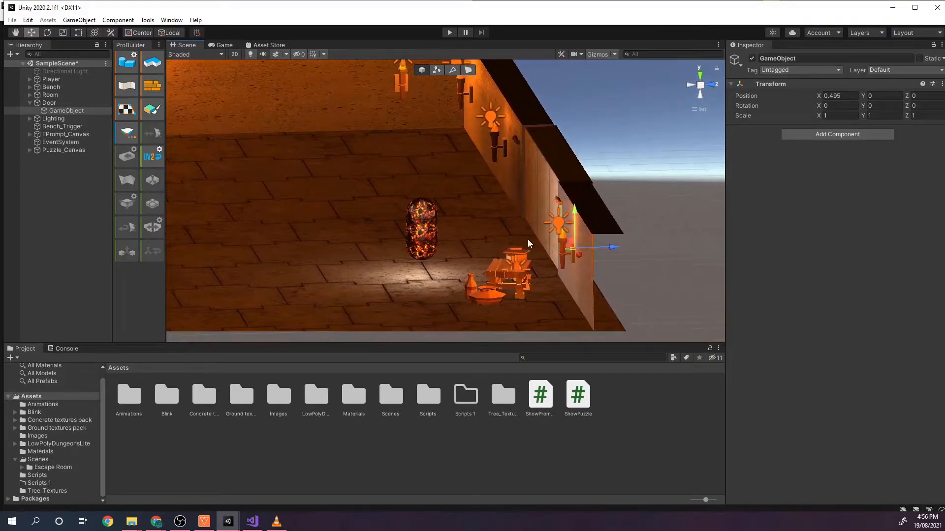
pyautogui.moveTo(615, 252); pyautogui.dragTo(564, 259)
pyautogui.scroll(3, 559, 261)
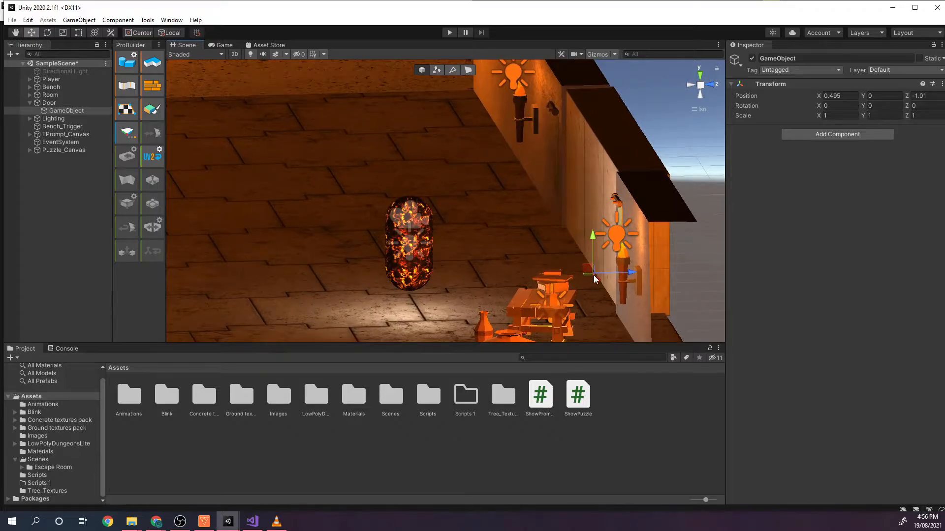
# - Rename the empty object under Door as DoorPivot
pyautogui.click(782, 58)
pyautogui.write('DoorPivot')
pyautogui.press('Return')
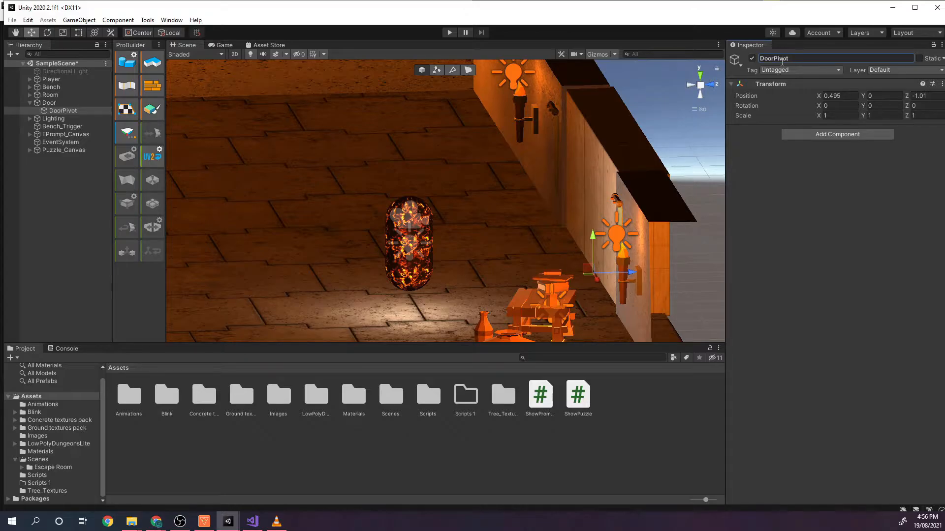
# - Reverse the hierarchy so that DoorPivot is the parent and Door is its child
pyautogui.keyDown('alt'); pyautogui.moveTo(347, 242); pyautogui.dragTo(611, 326); pyautogui.keyUp('alt')
pyautogui.keyDown('alt'); pyautogui.moveTo(264, 231); pyautogui.dragTo(300, 247); pyautogui.keyUp('alt')
pyautogui.scroll(-8, 300, 247)
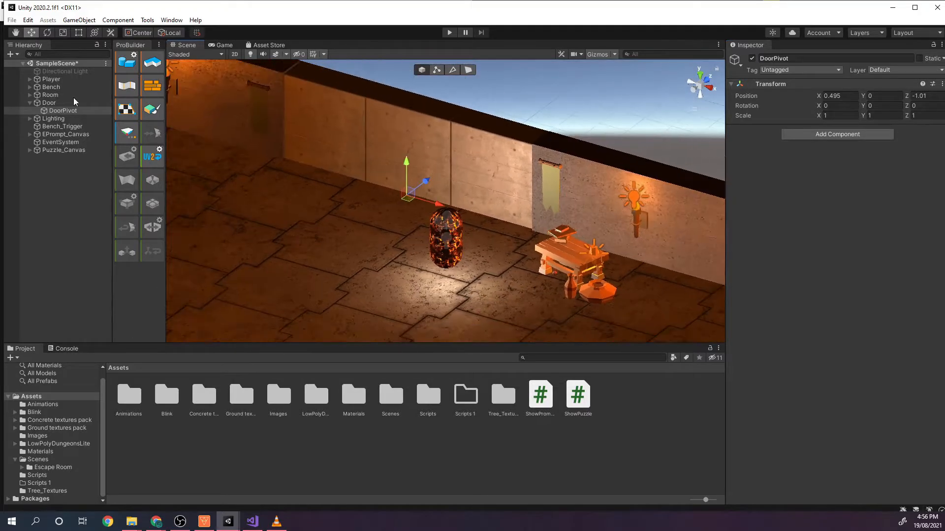
pyautogui.moveTo(55, 108); pyautogui.dragTo(66, 103)
pyautogui.click(52, 104)
pyautogui.click(55, 112)
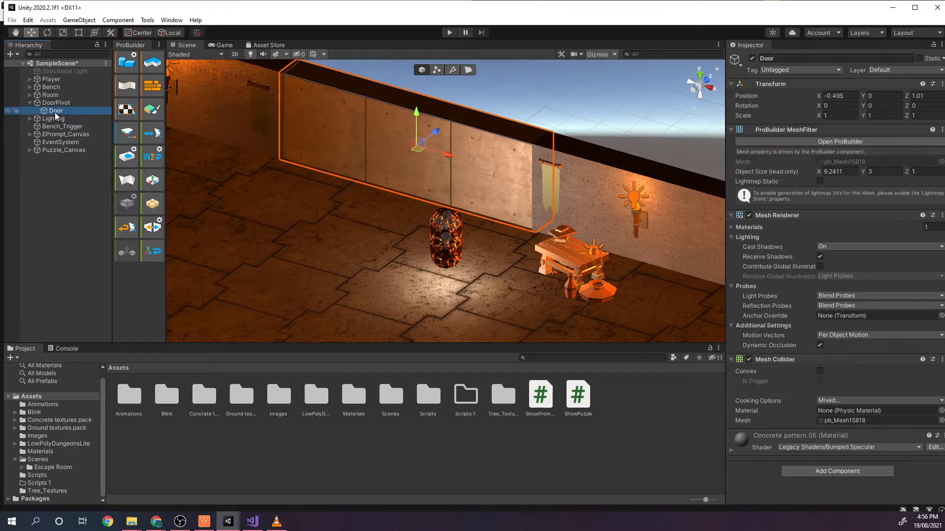
# - Select DoorPivot, open the Animation window for it and dock that window beside the Console
pyautogui.scroll(-10, 326, 194)
pyautogui.moveTo(431, 270); pyautogui.dragTo(359, 255, button='right')
pyautogui.scroll(-5, 432, 236)
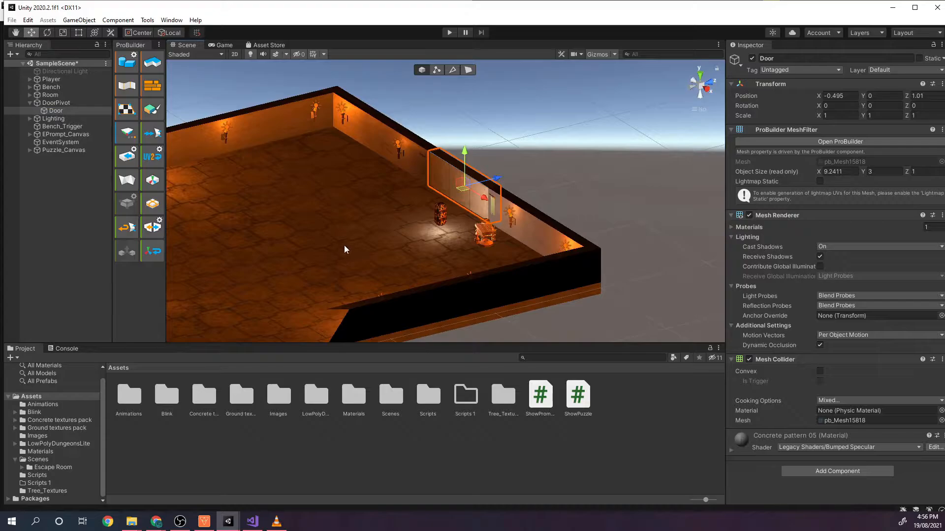
pyautogui.click(58, 103)
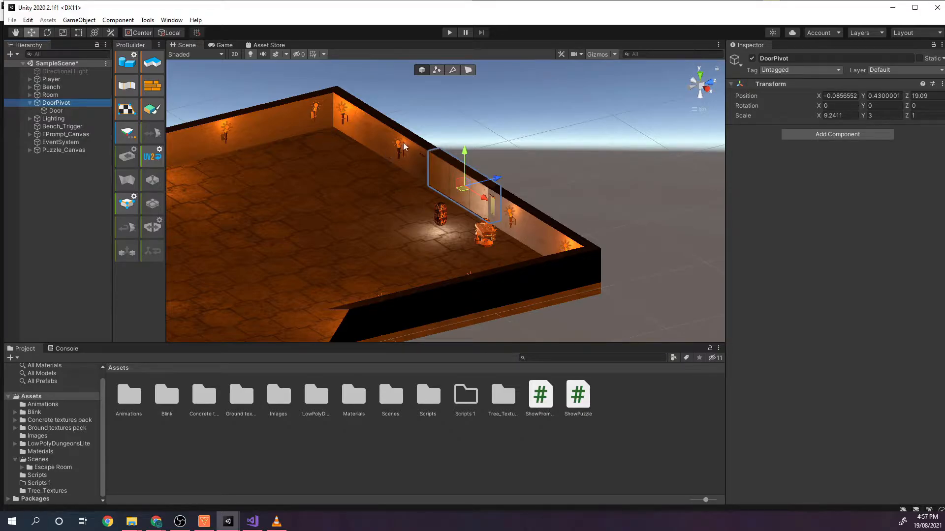
pyautogui.press('super+Up')
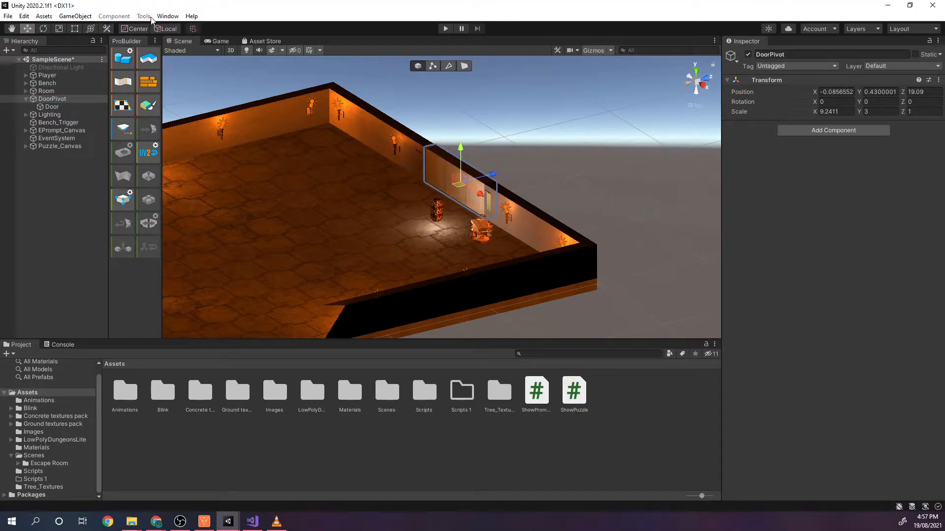
pyautogui.click(167, 16)
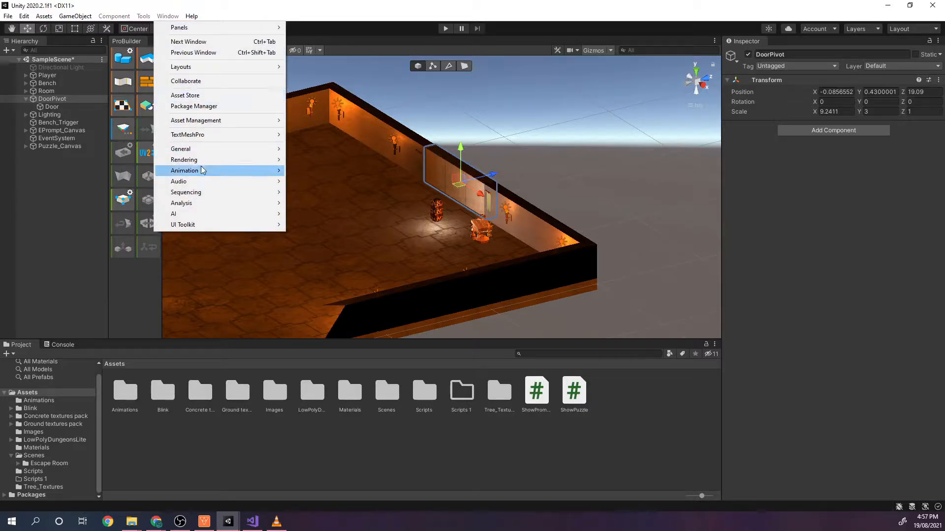
pyautogui.moveTo(194, 172)
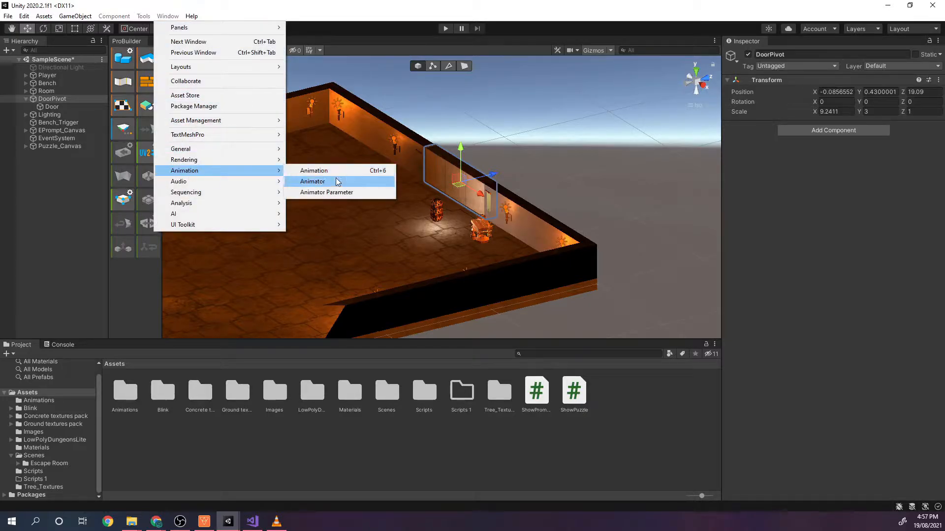
pyautogui.click(314, 170)
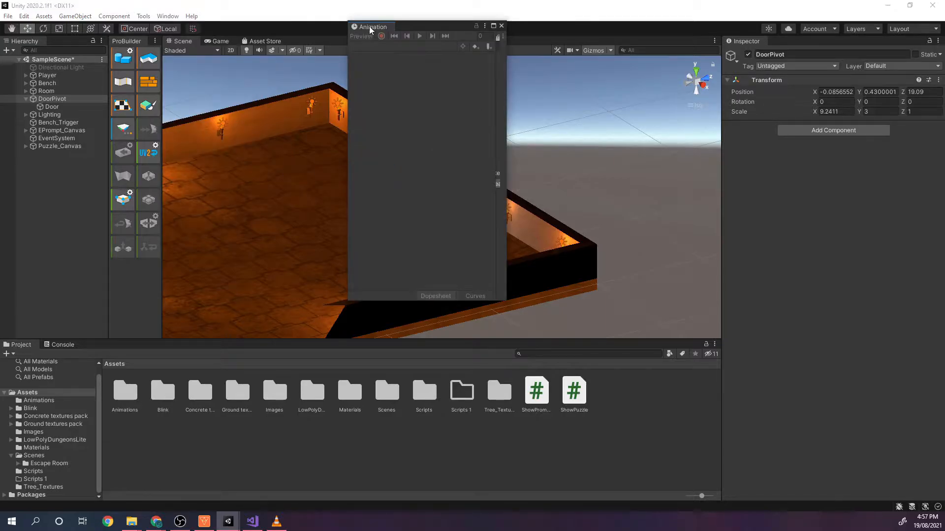
pyautogui.moveTo(369, 25); pyautogui.dragTo(93, 345)
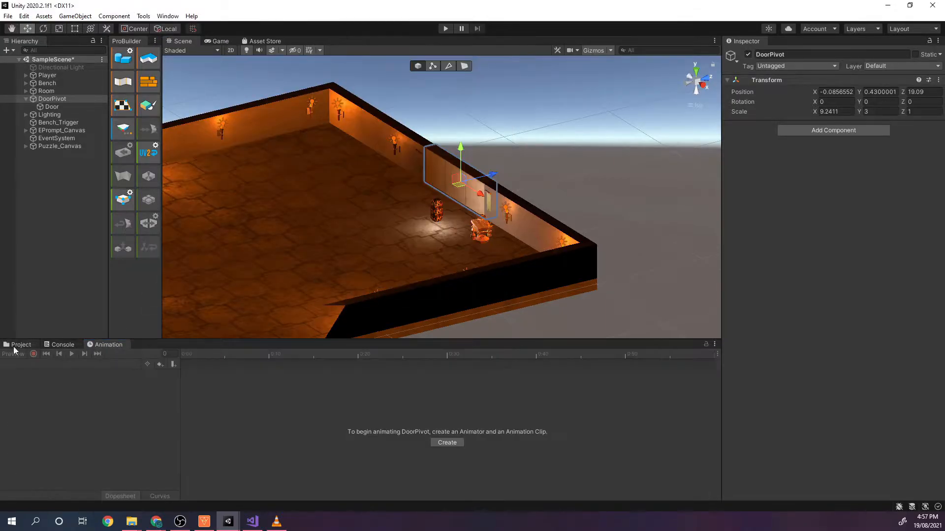
# - Open the Animator window and dock it beside the Animation window
pyautogui.click(167, 16)
pyautogui.moveTo(223, 171)
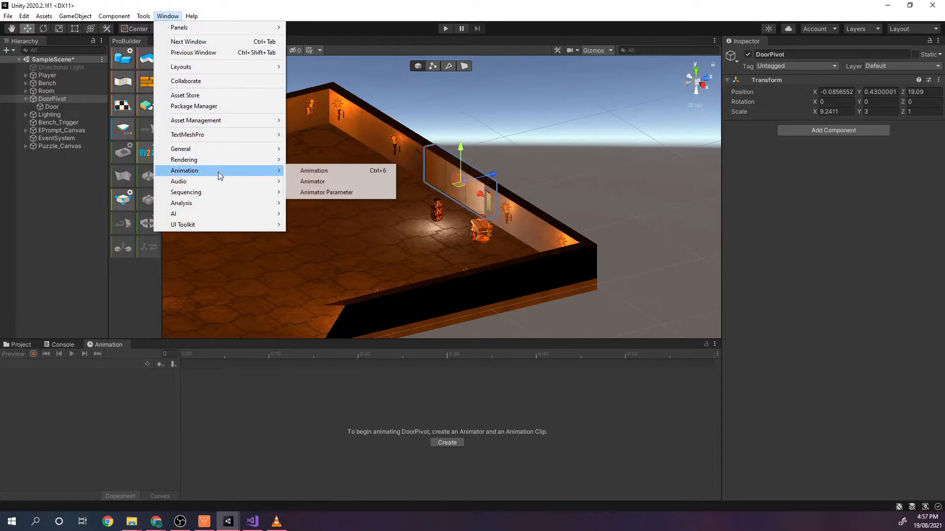
pyautogui.click(354, 181)
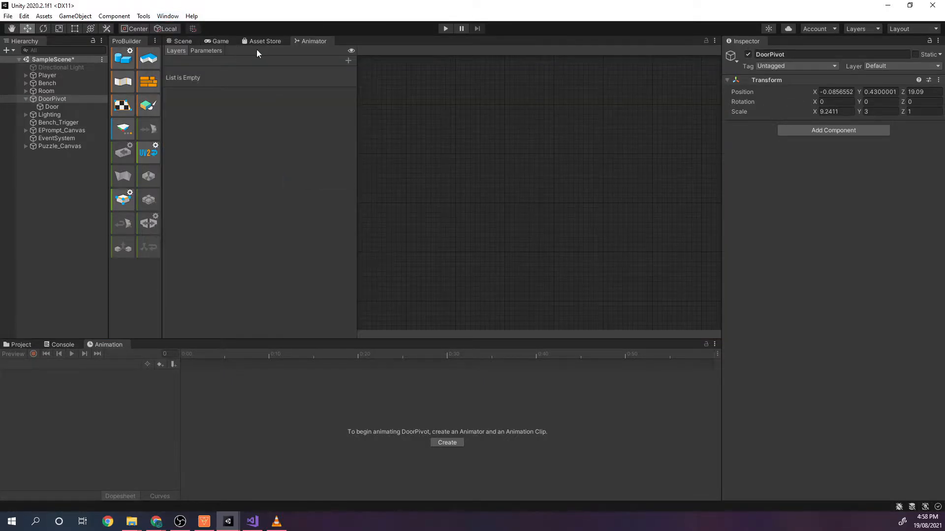
pyautogui.moveTo(296, 40); pyautogui.dragTo(152, 344)
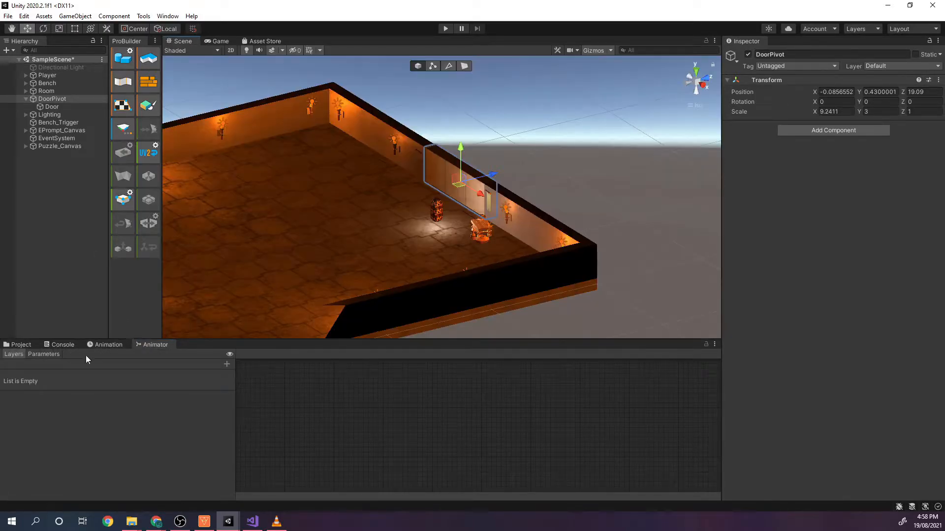
# - Create an animation clip named DoorClosed for DoorPivot, saved in the project's Assets/Animations folder
pyautogui.click(101, 344)
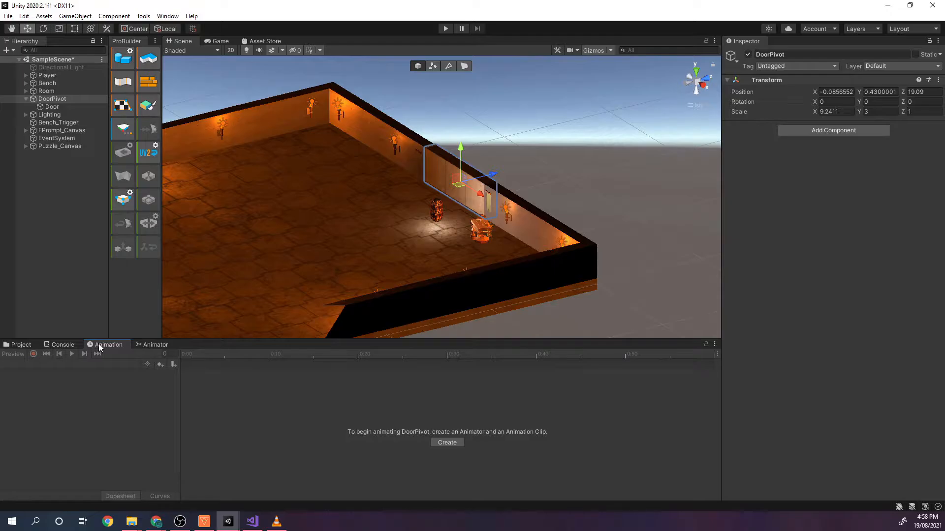
pyautogui.click(52, 92)
pyautogui.click(47, 100)
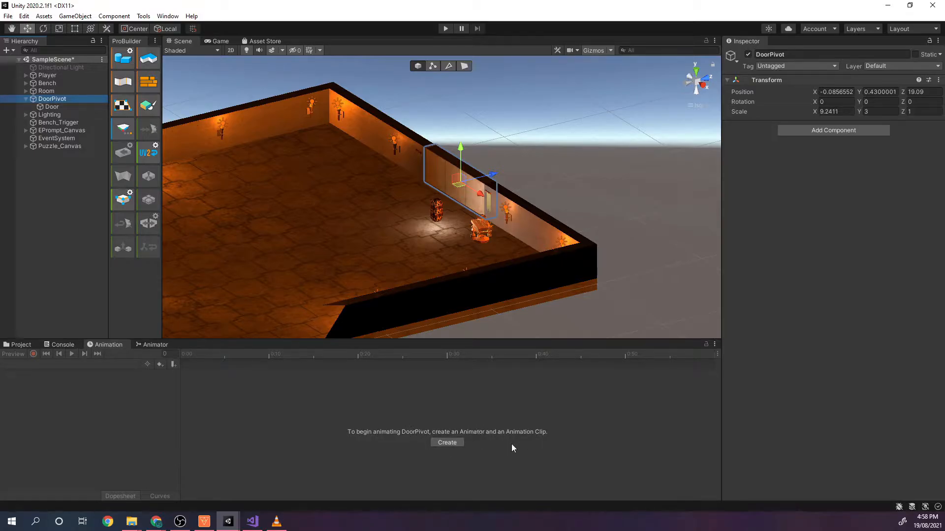
pyautogui.click(447, 443)
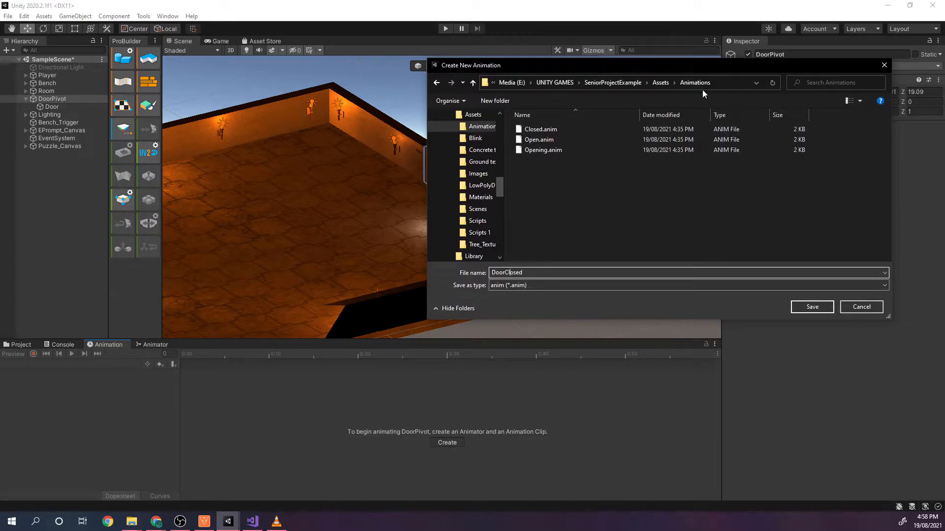
pyautogui.click(654, 84)
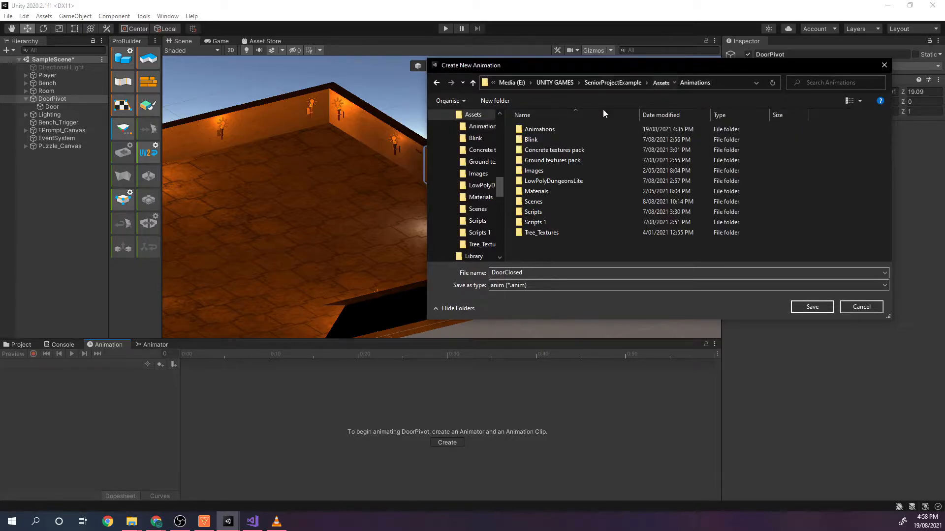
pyautogui.doubleClick(541, 130)
pyautogui.click(812, 307)
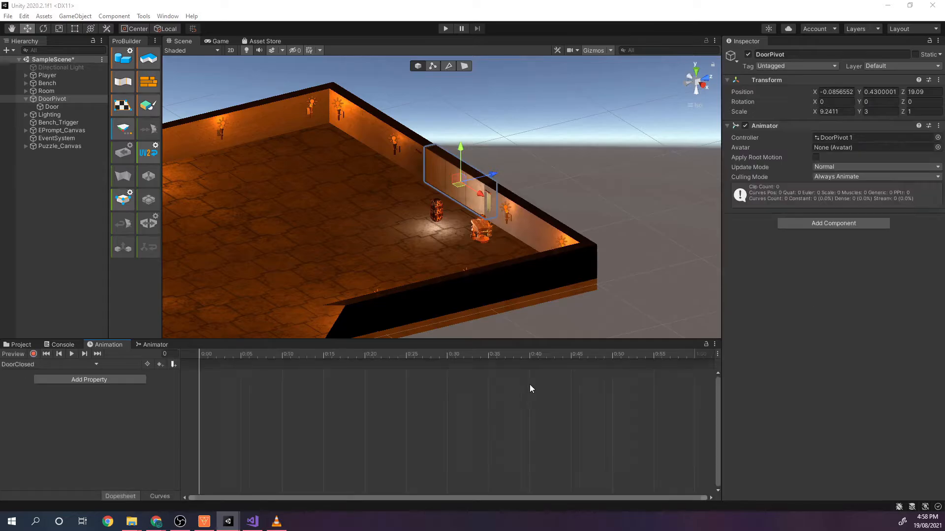
# - Add DoorPivot's Transform Rotation as an animated property of the DoorClosed clip and preview its first frame
pyautogui.moveTo(319, 274); pyautogui.dragTo(414, 225, button='right')
pyautogui.click(78, 382)
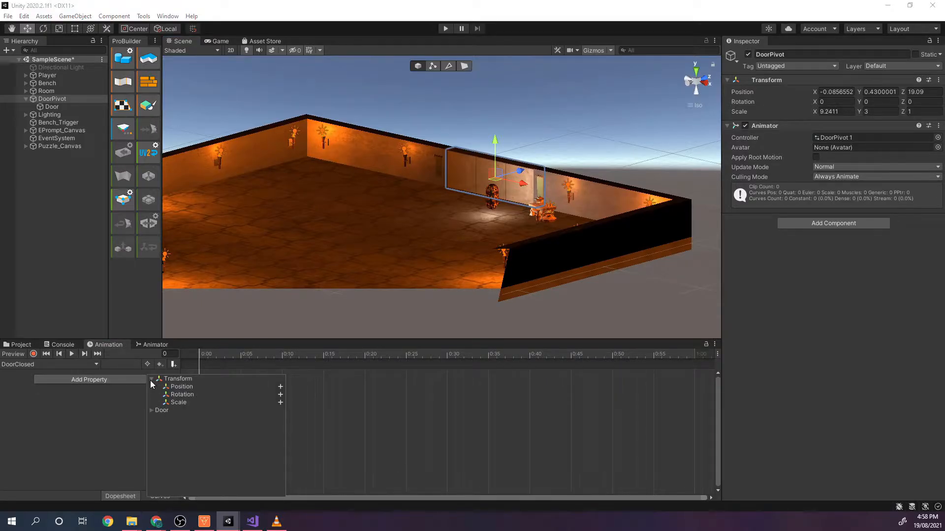
pyautogui.click(280, 394)
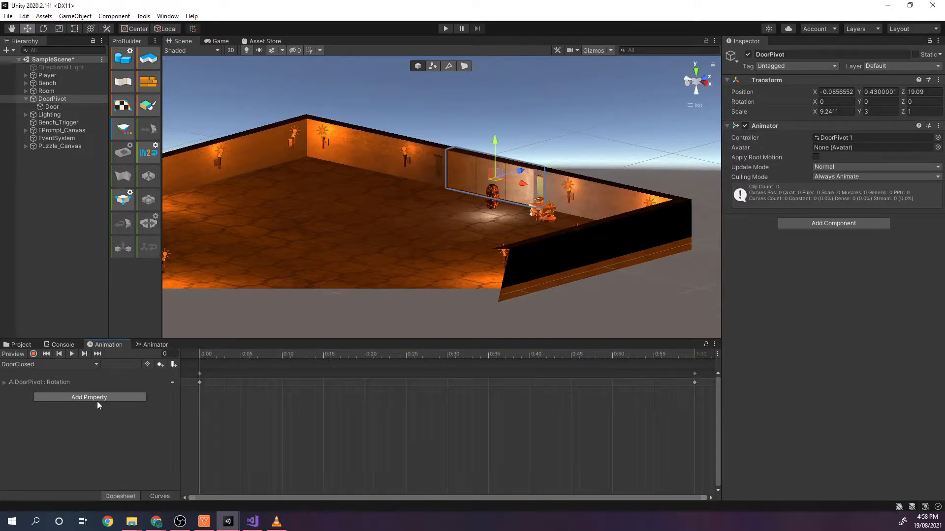
pyautogui.moveTo(388, 241); pyautogui.dragTo(375, 253, button='right')
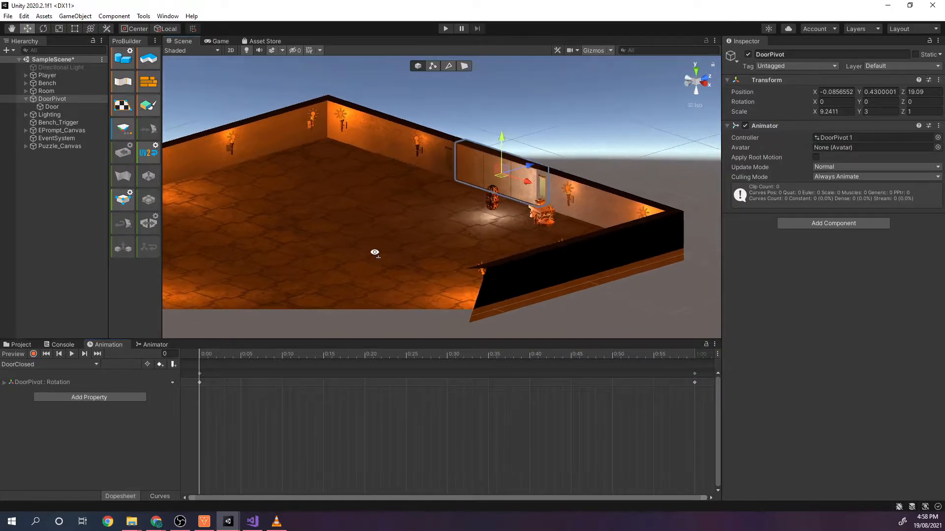
pyautogui.moveTo(199, 354)
pyautogui.mouseDown()
pyautogui.moveTo(701, 355)
pyautogui.moveTo(194, 360)
pyautogui.mouseUp()
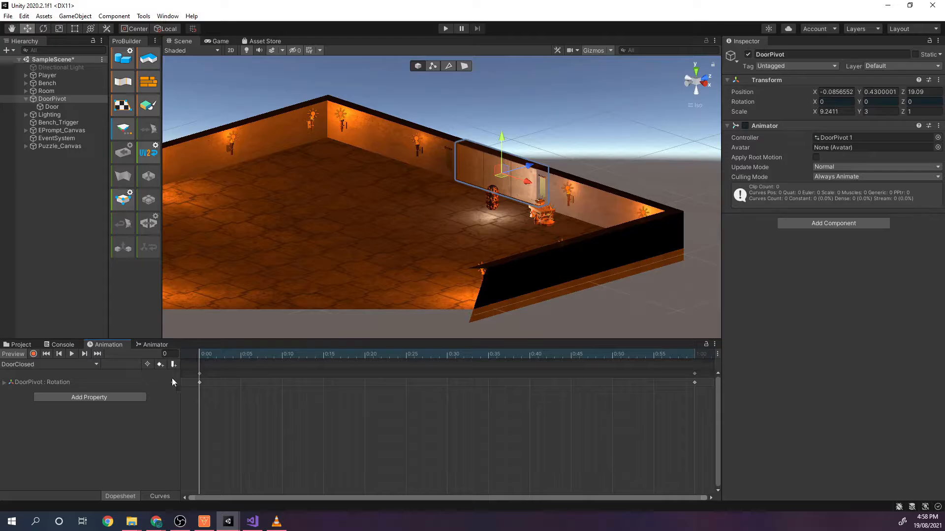
# - Create a second animation clip for DoorPivot named DoorOpening in the Assets/Animations folder
pyautogui.click(95, 365)
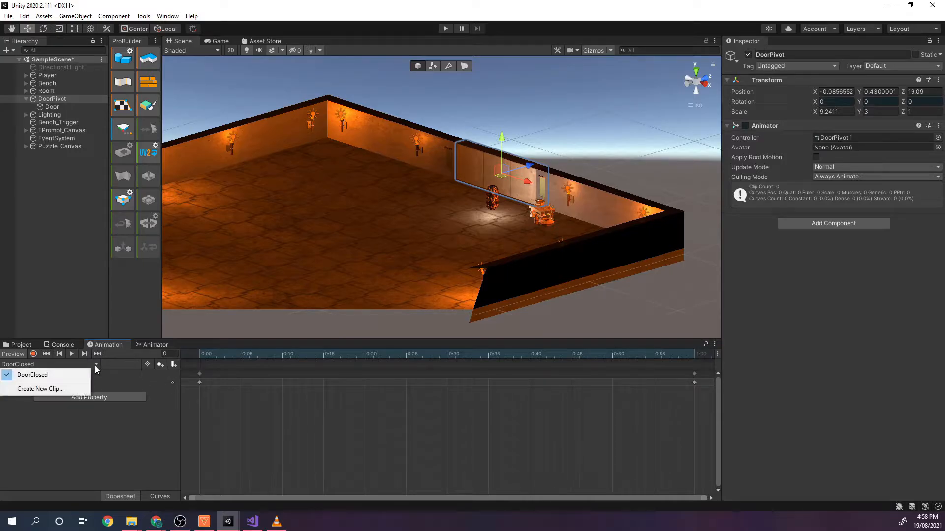
pyautogui.click(31, 391)
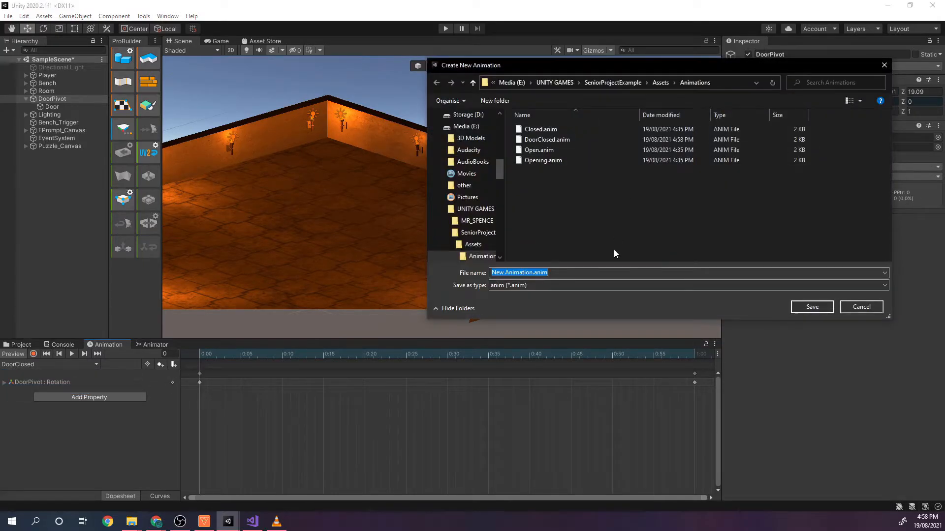
pyautogui.write('Do')
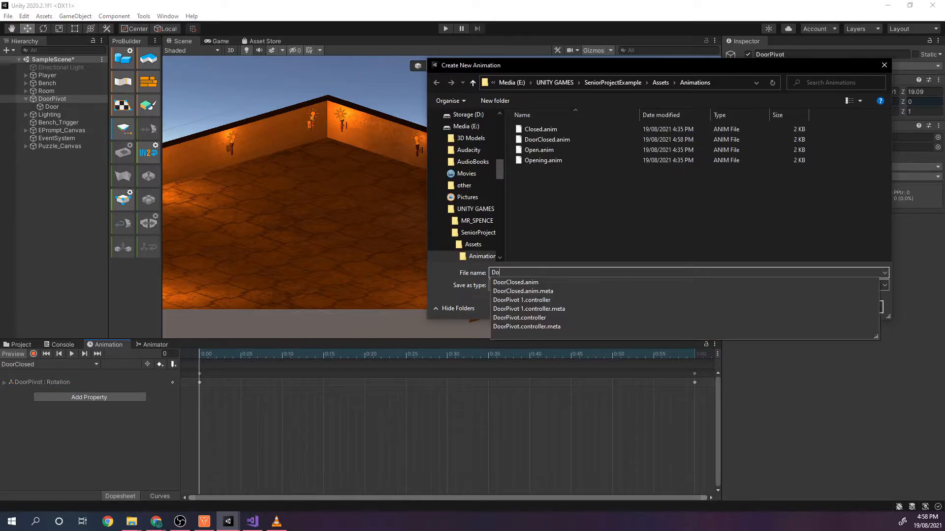
pyautogui.write('orOpening')
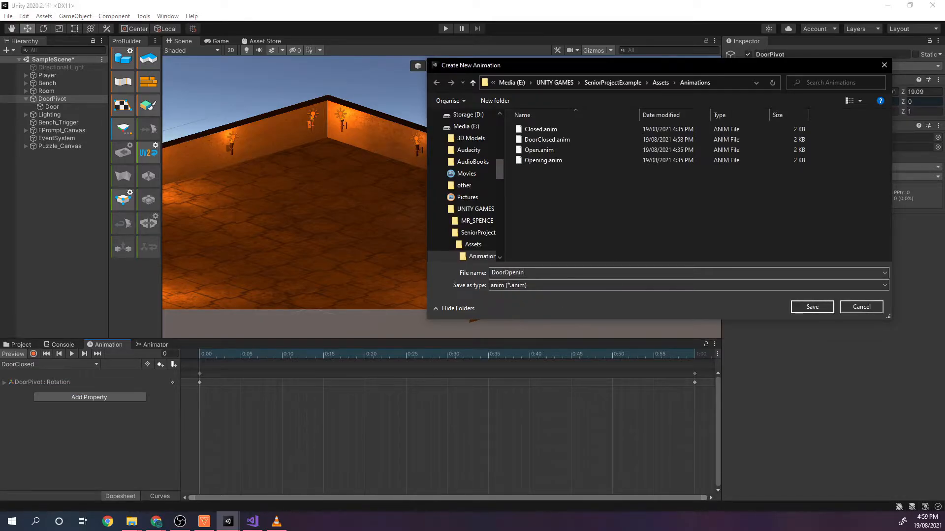
pyautogui.click(812, 307)
# - Add DoorPivot's Transform Rotation as an animated property of the DoorOpening clip
pyautogui.click(79, 379)
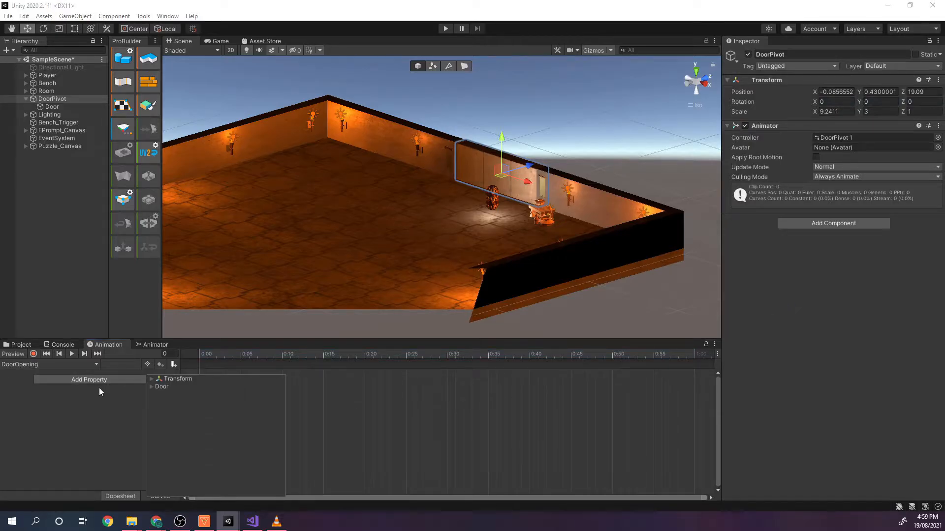
pyautogui.click(152, 378)
pyautogui.click(195, 395)
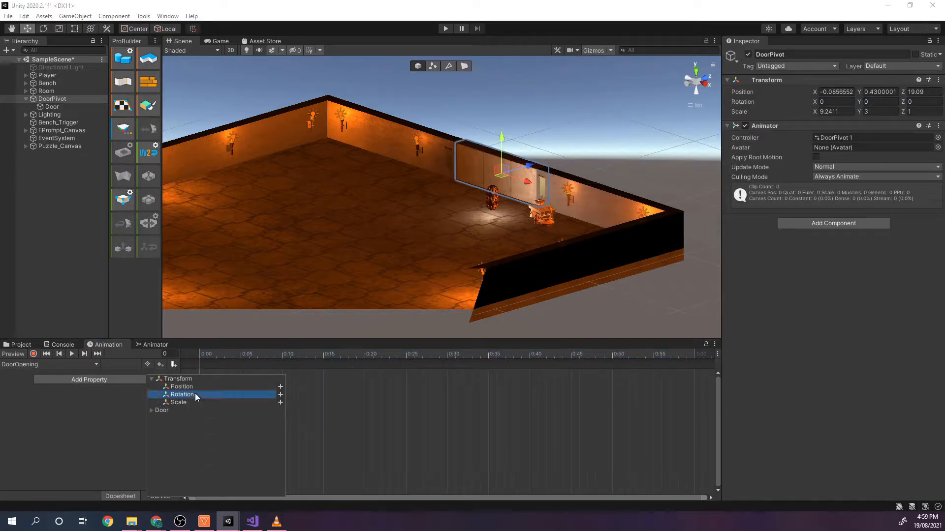
pyautogui.click(280, 394)
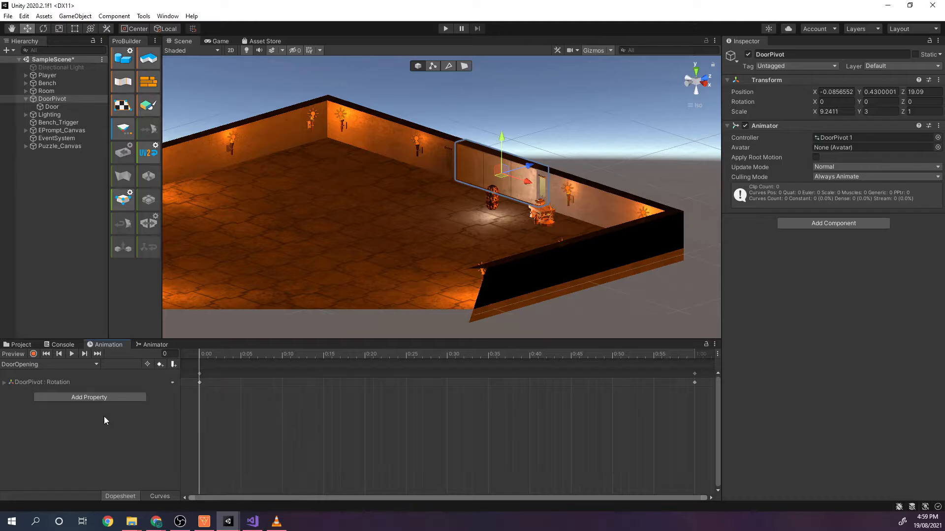
# - Record an X rotation of 90 for DoorPivot at frame 60 of the DoorOpening clip and play it back
pyautogui.moveTo(205, 356); pyautogui.dragTo(694, 356)
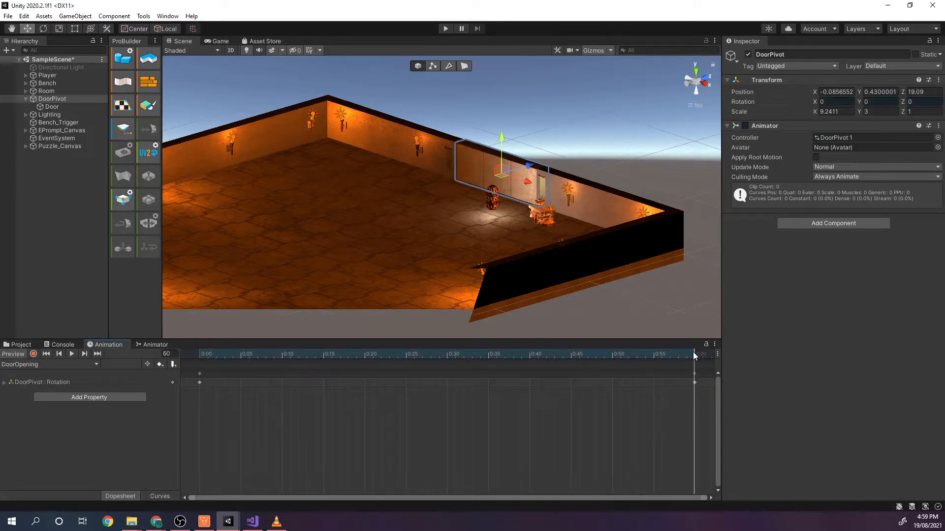
pyautogui.click(33, 355)
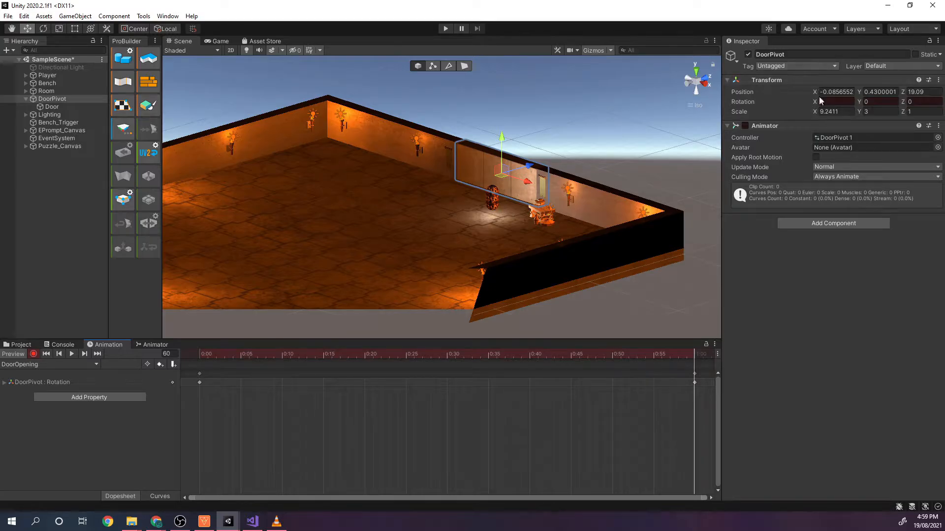
pyautogui.moveTo(815, 102); pyautogui.dragTo(403, 200)
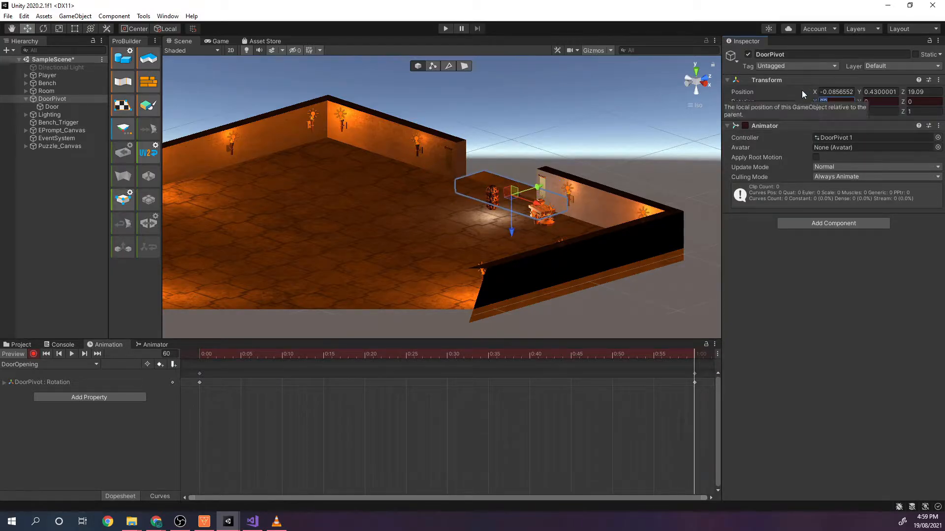
pyautogui.press('BackSpace')
pyautogui.write('90')
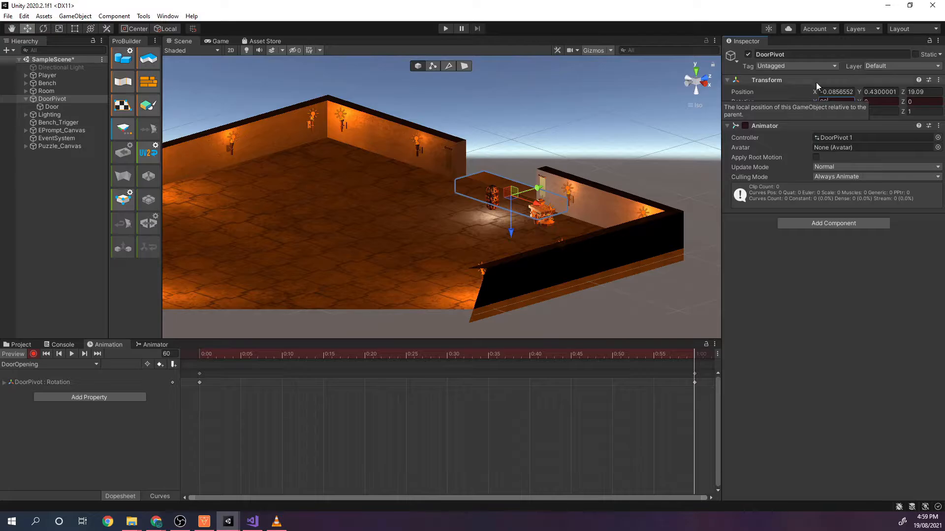
pyautogui.click(71, 354)
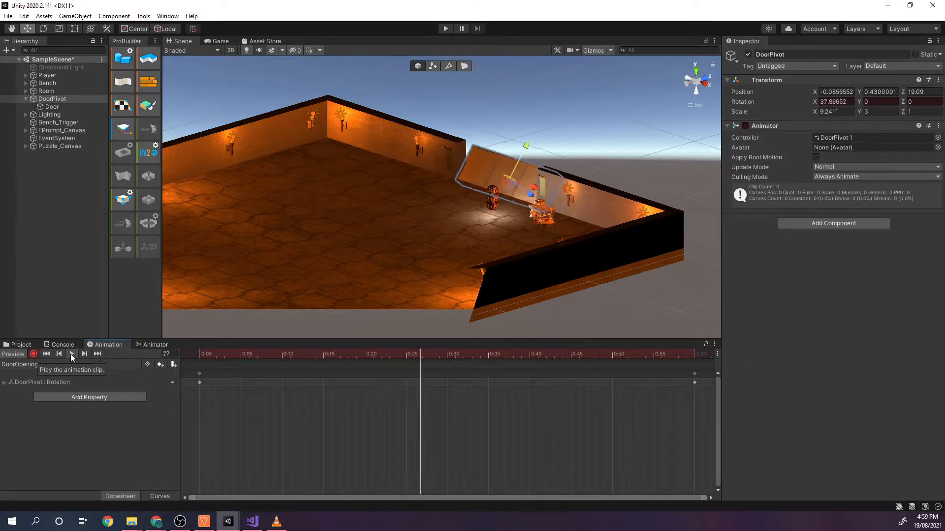
pyautogui.click(71, 354)
# - Slow down the DoorOpening clip by moving its final rotation keyframe out to 2:50, playing the motion to check the speed
pyautogui.scroll(-5, 677, 370)
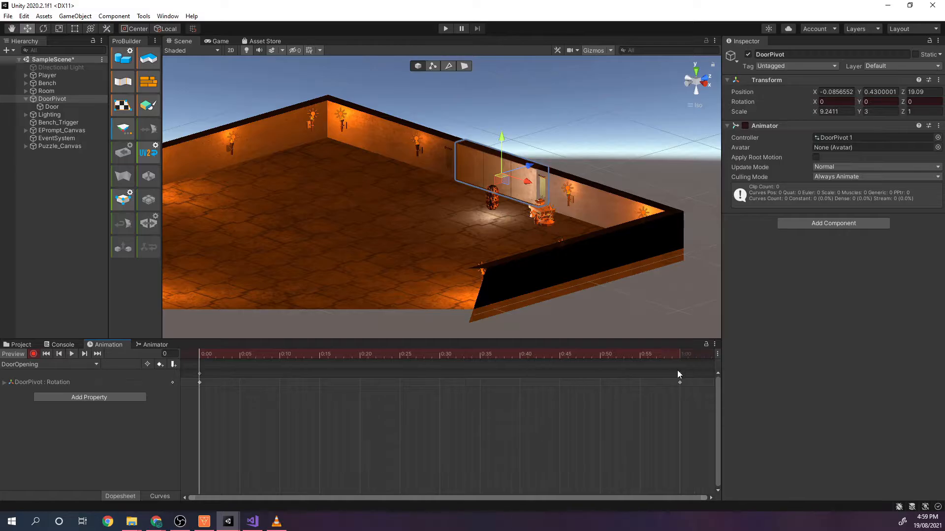
pyautogui.moveTo(524, 372); pyautogui.dragTo(693, 382)
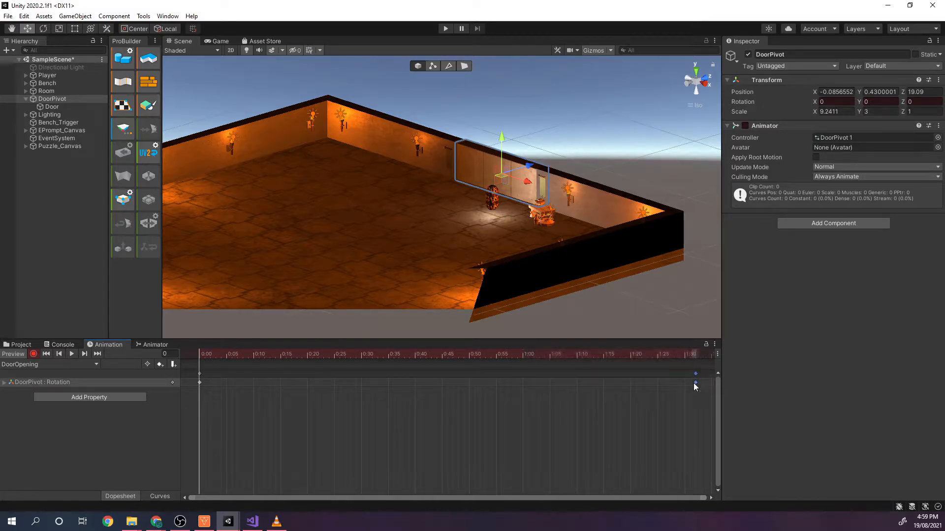
pyautogui.scroll(-5, 692, 382)
pyautogui.moveTo(514, 379); pyautogui.dragTo(689, 382)
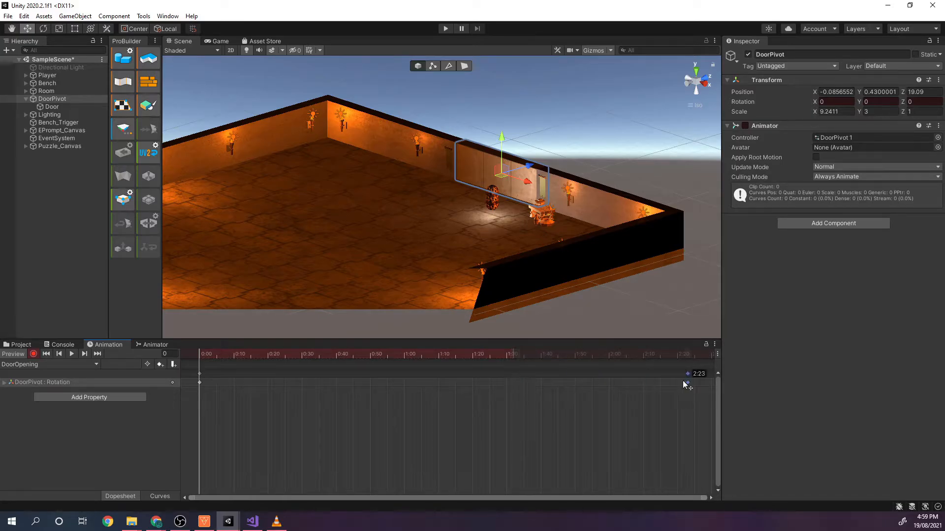
pyautogui.scroll(-2, 545, 383)
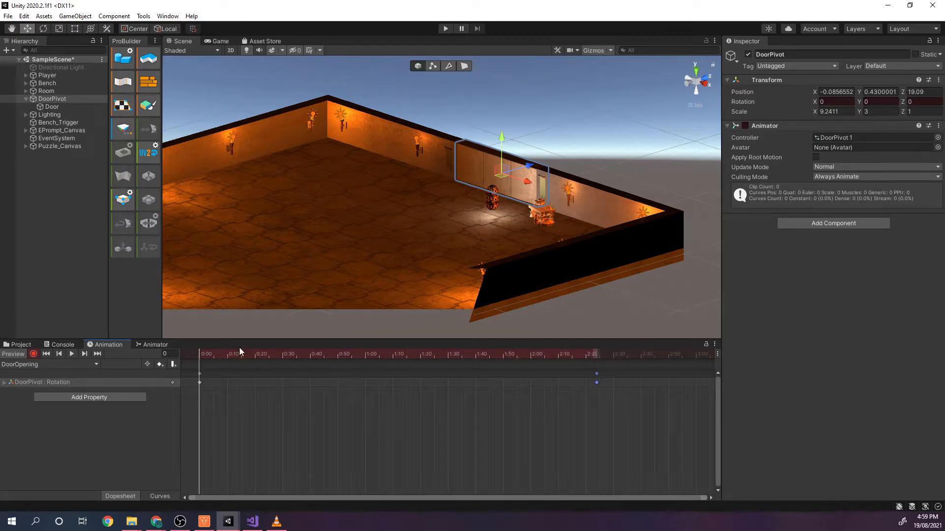
pyautogui.click(70, 355)
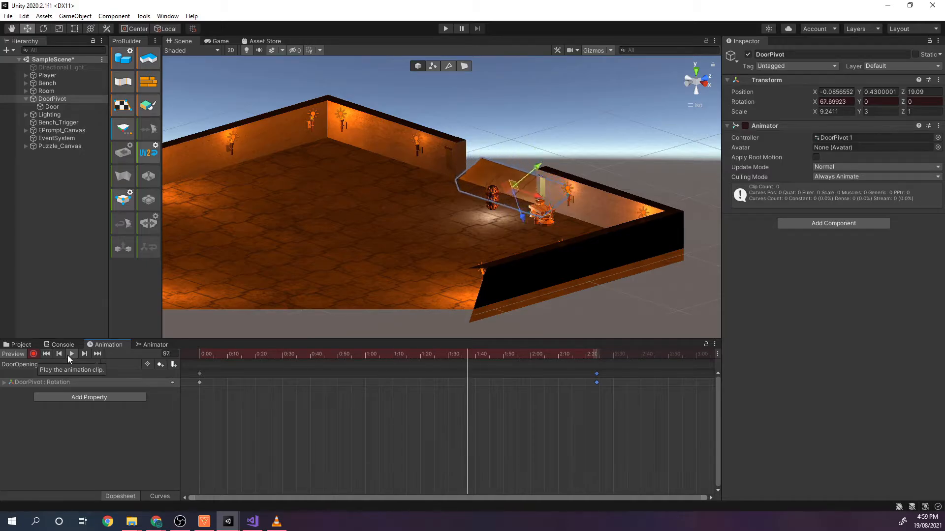
pyautogui.moveTo(597, 375); pyautogui.dragTo(683, 378)
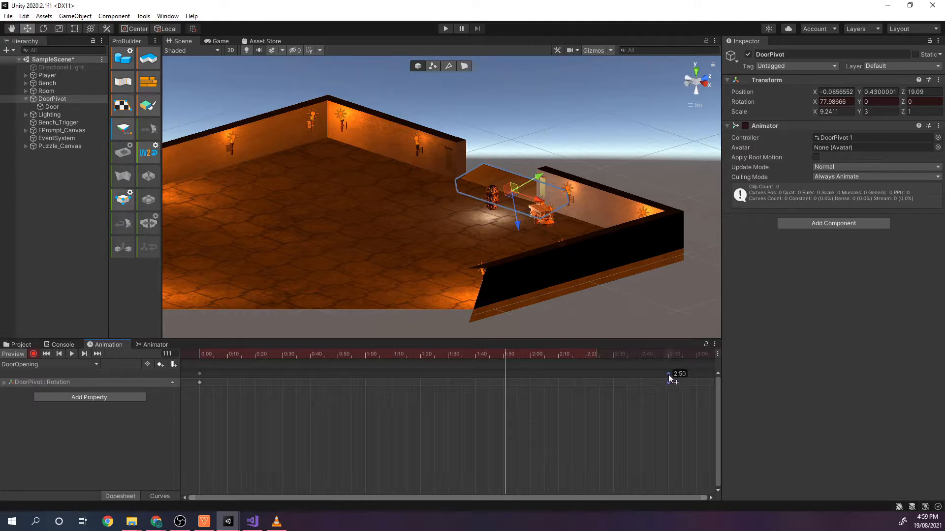
pyautogui.moveTo(668, 374); pyautogui.dragTo(668, 375)
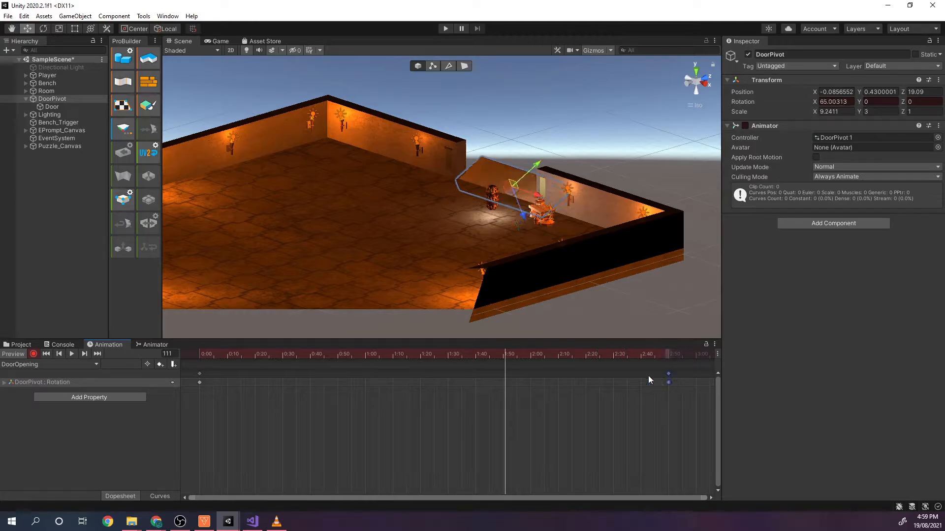
# - Create another DoorPivot animation clip named DoorOpen in the Assets/Animations folder
pyautogui.click(53, 365)
pyautogui.click(33, 403)
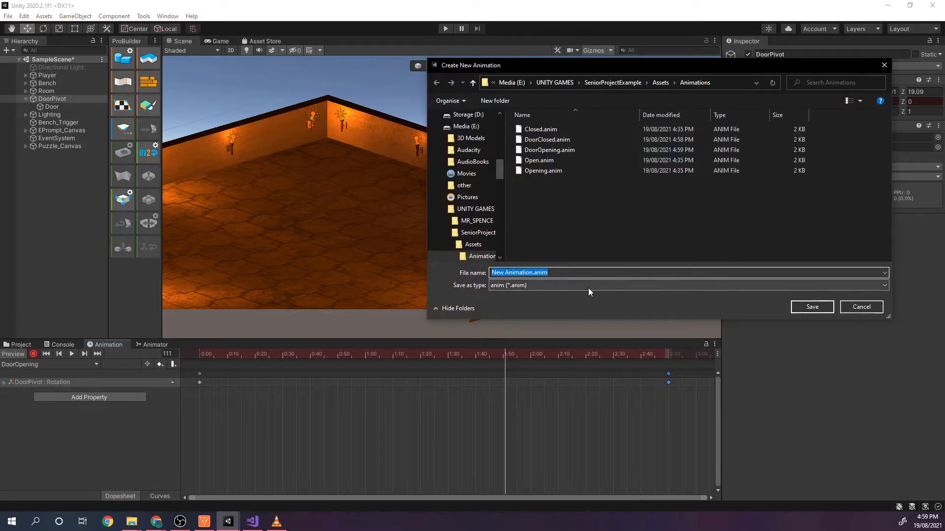
pyautogui.write('Door')
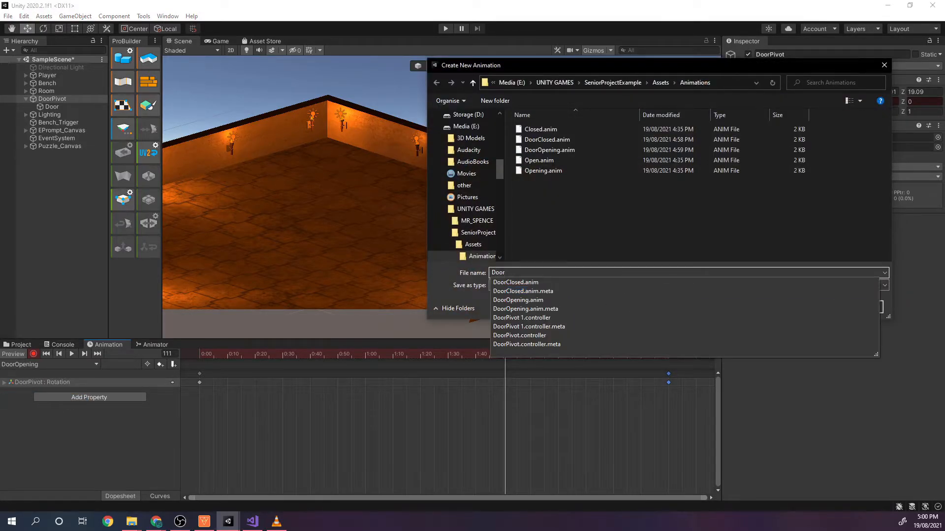
pyautogui.write('Open')
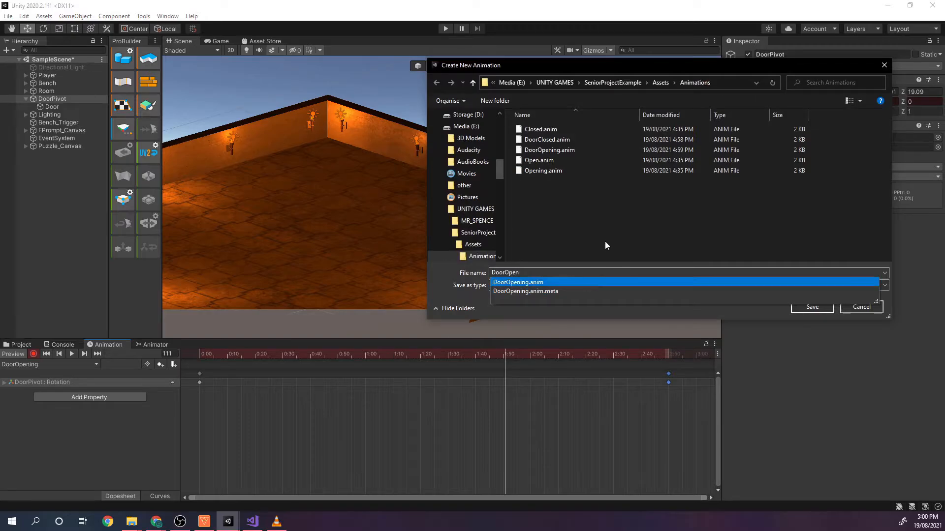
pyautogui.click(692, 252)
pyautogui.click(812, 307)
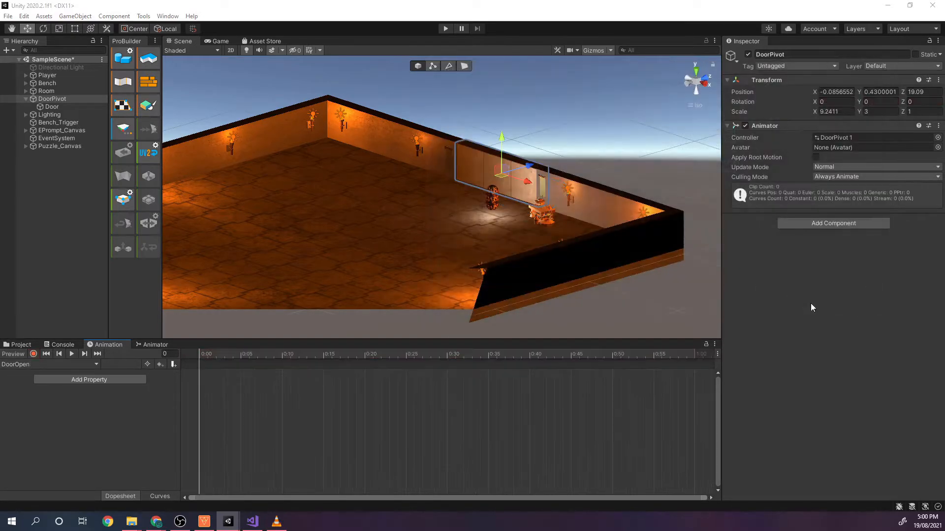
# - Add DoorPivot's Transform Rotation as an animated property of the DoorOpen clip
pyautogui.click(90, 380)
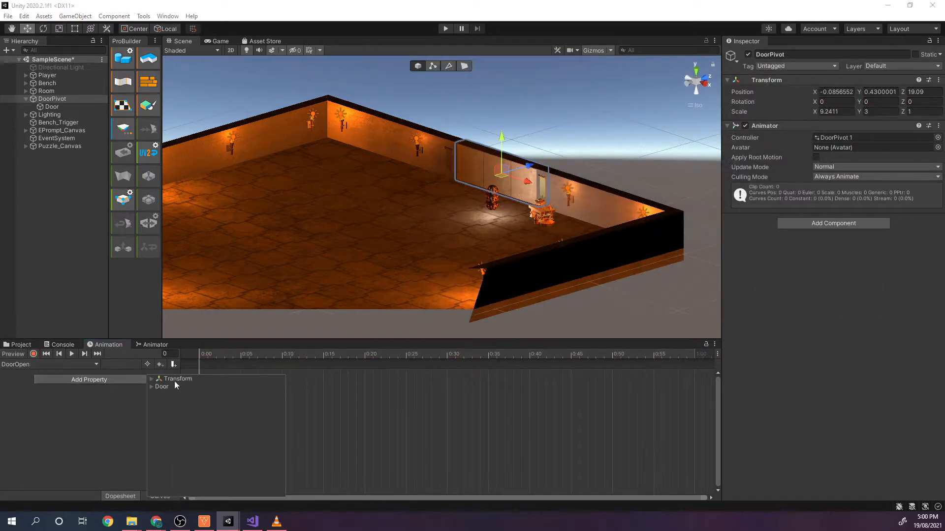
pyautogui.click(152, 380)
pyautogui.click(279, 395)
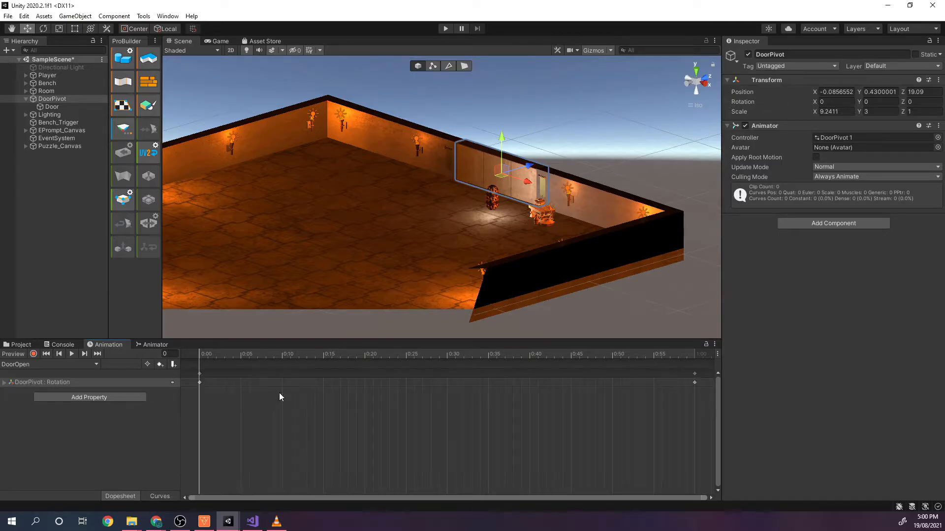
# - Record an X rotation of 90 at both frame 0 and frame 60 of the DoorOpen clip and scrub through it to check
pyautogui.click(33, 354)
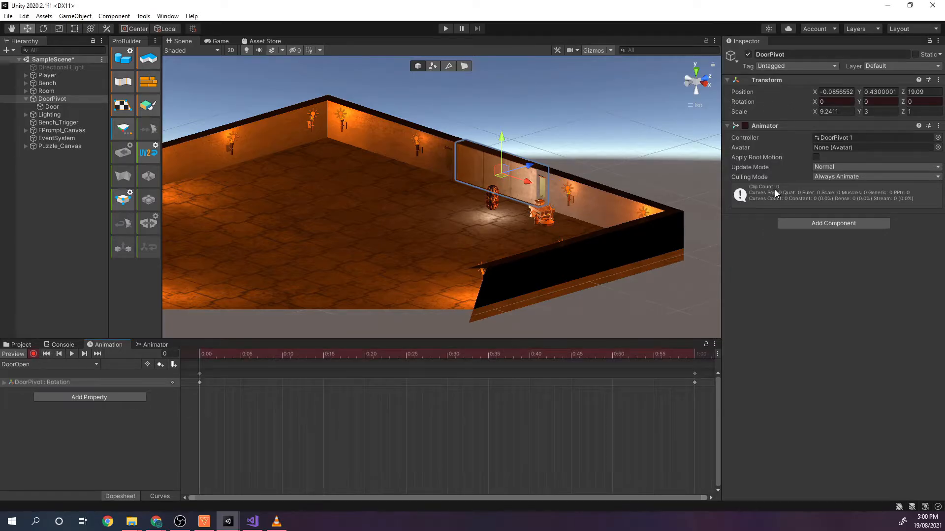
pyautogui.click(830, 103)
pyautogui.write('90')
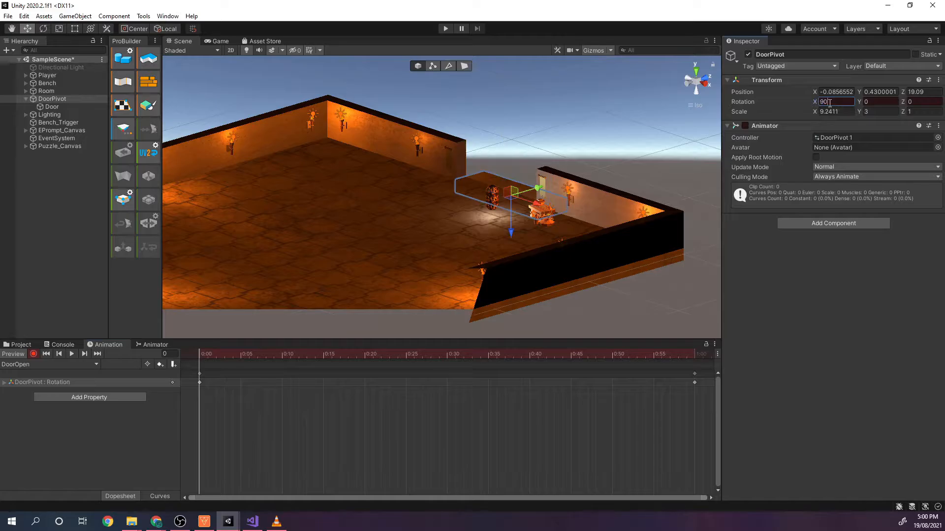
pyautogui.moveTo(206, 362); pyautogui.dragTo(696, 368)
pyautogui.click(827, 104)
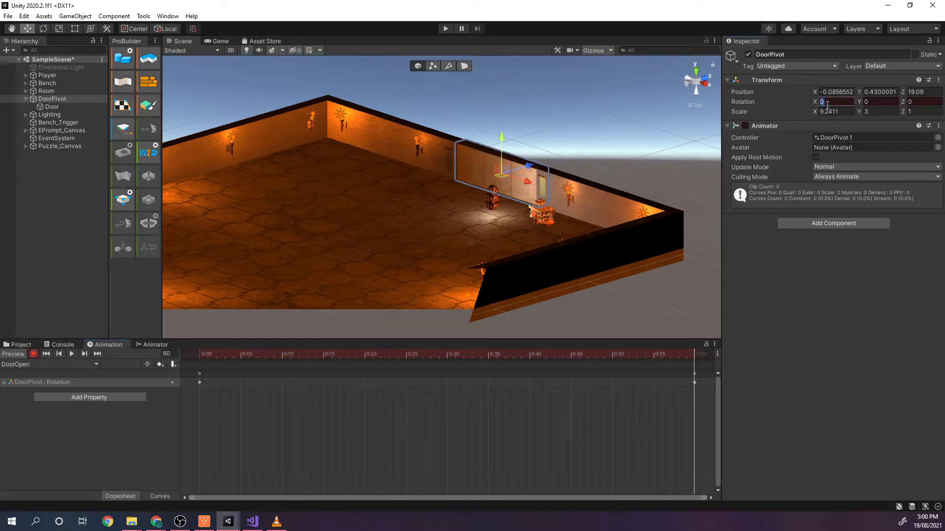
pyautogui.write('90')
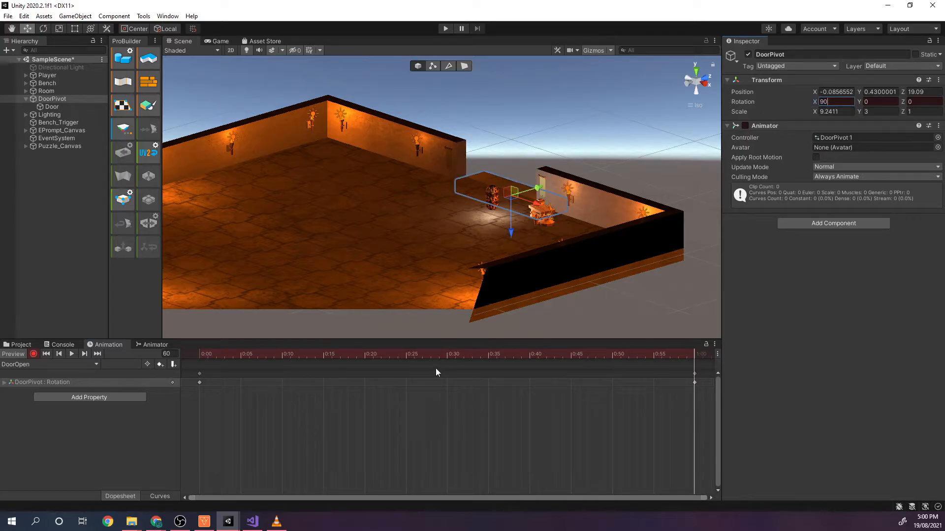
pyautogui.moveTo(437, 354); pyautogui.dragTo(331, 354)
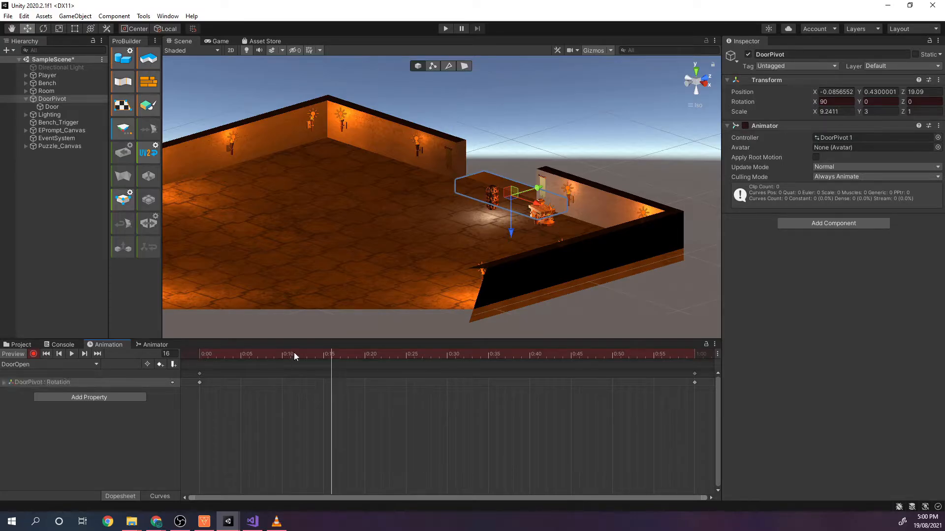
pyautogui.moveTo(257, 354); pyautogui.dragTo(195, 376)
# - Create a fourth DoorPivot animation clip named DoorClosing in the Assets/Animations folder
pyautogui.click(67, 365)
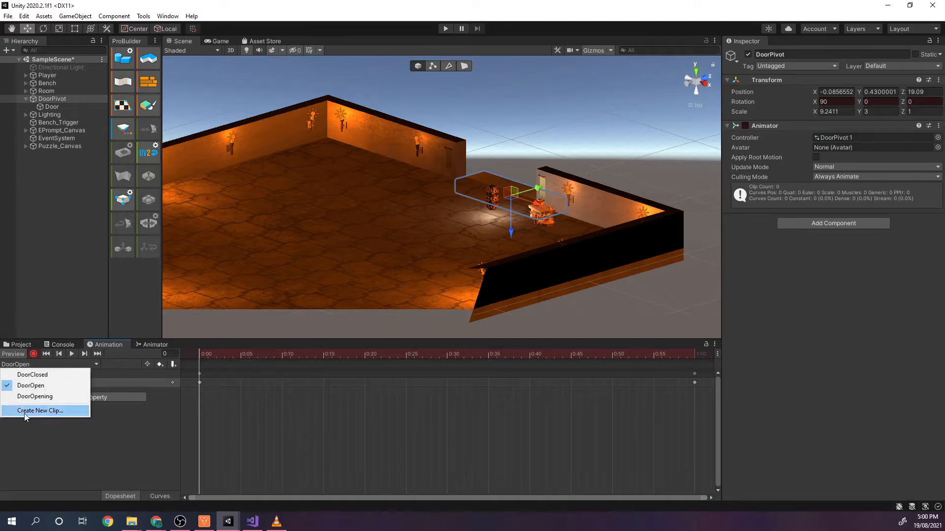
pyautogui.click(39, 411)
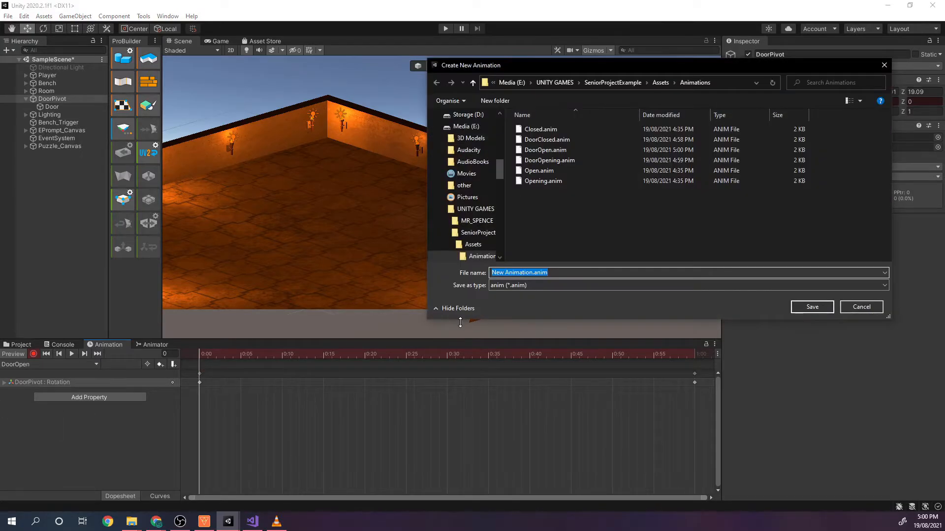
pyautogui.write('DoorClos')
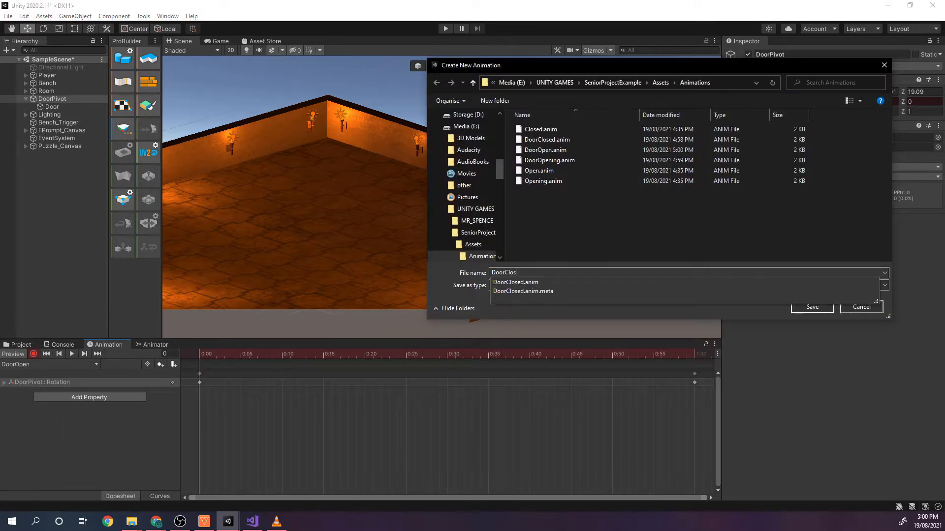
pyautogui.write('ing')
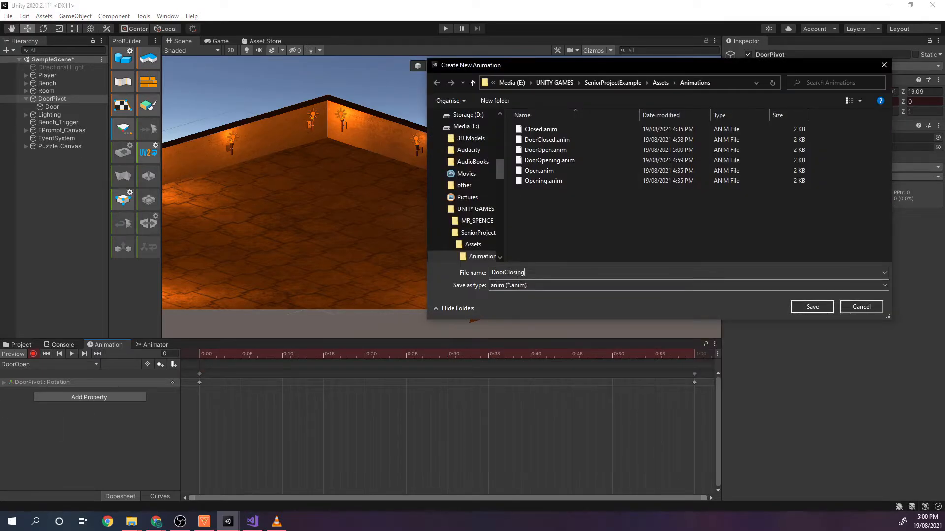
pyautogui.click(808, 306)
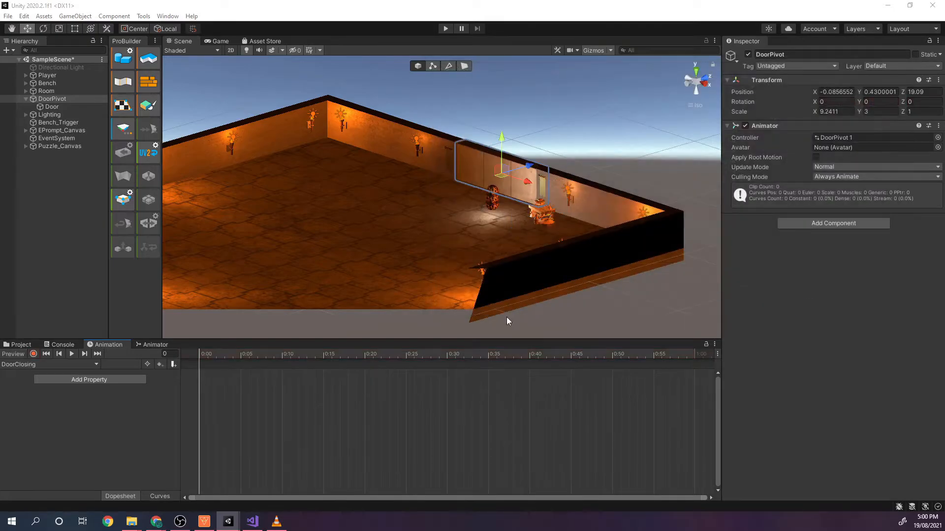
# - Add DoorPivot's Transform Rotation to the DoorClosing clip and record an X rotation of 90 at frame 0
pyautogui.click(75, 380)
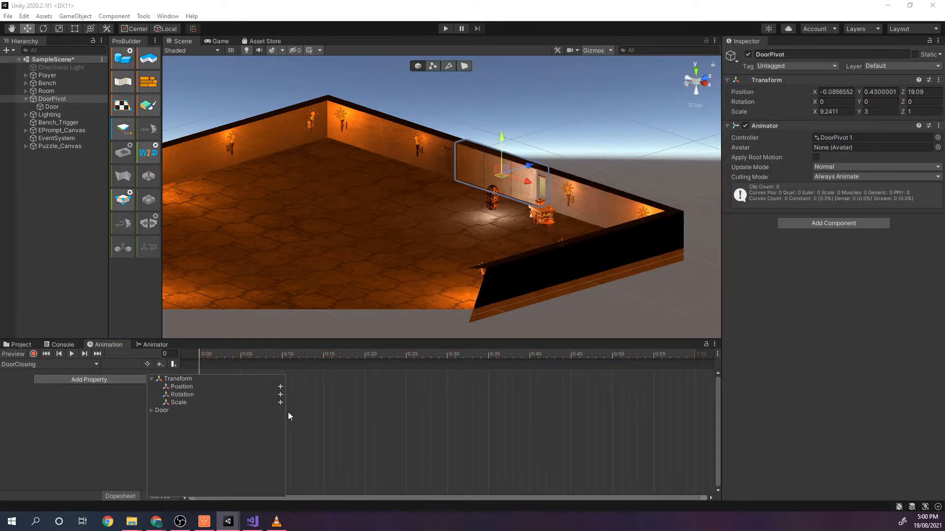
pyautogui.click(281, 395)
pyautogui.click(34, 355)
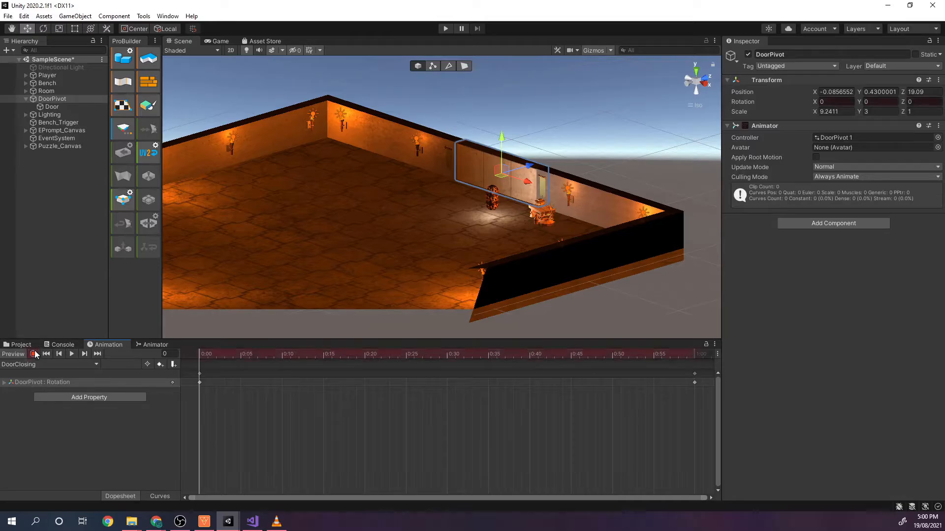
pyautogui.click(830, 102)
pyautogui.write('90')
pyautogui.click(33, 354)
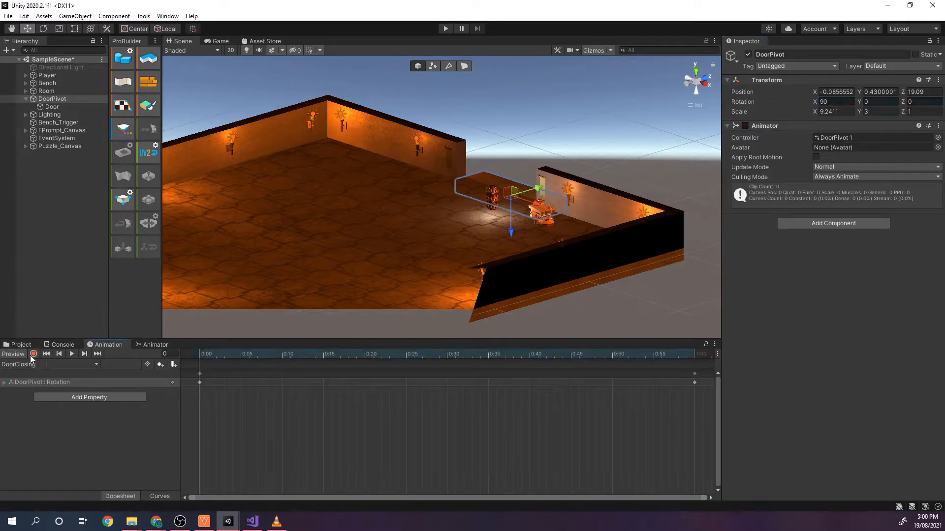
# - Move the DoorClosing clip's end keyframe to about 2:50 and play the clip to check the closing motion
pyautogui.moveTo(223, 352); pyautogui.dragTo(693, 350)
pyautogui.scroll(-3, 551, 415)
pyautogui.scroll(-5, 542, 415)
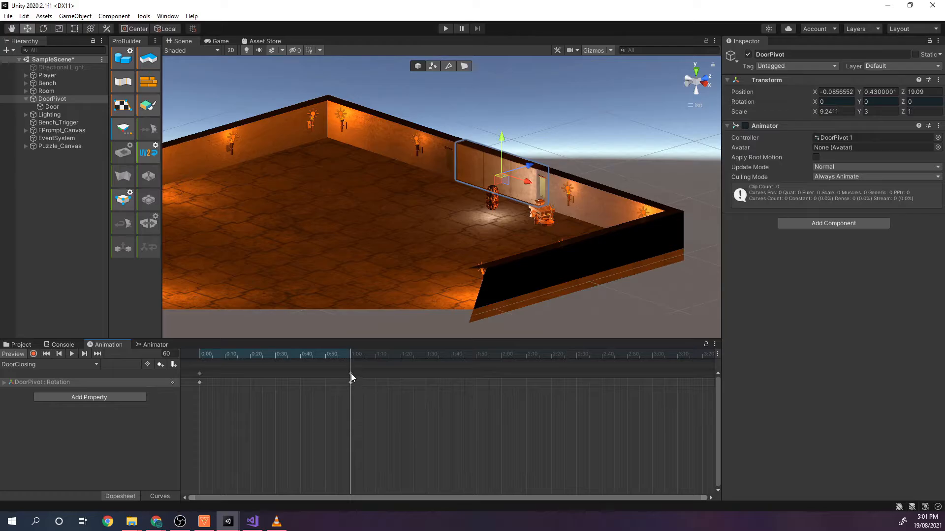
pyautogui.moveTo(575, 381); pyautogui.dragTo(628, 382)
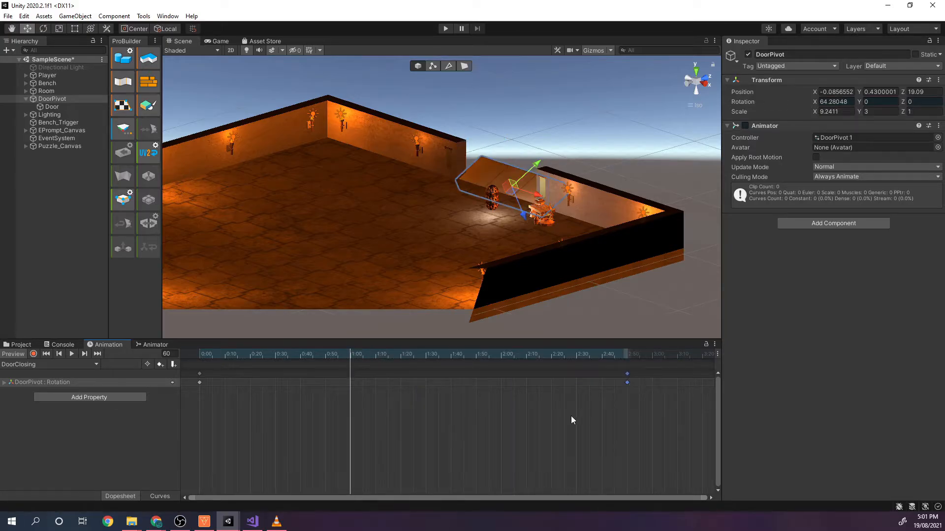
pyautogui.click(70, 355)
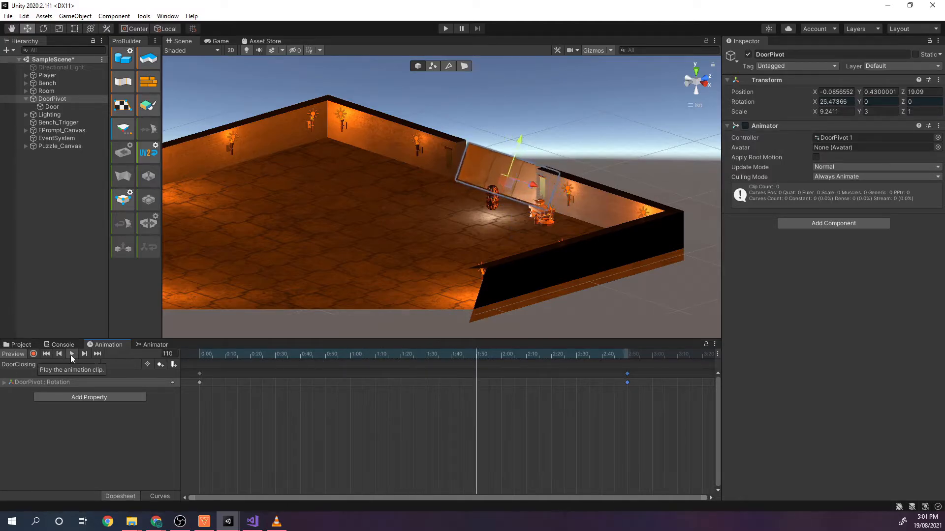
# - In the Animator graph, rearrange the Entry and DoorClosed nodes and make a transition from DoorClosed to DoorOpening
pyautogui.click(155, 345)
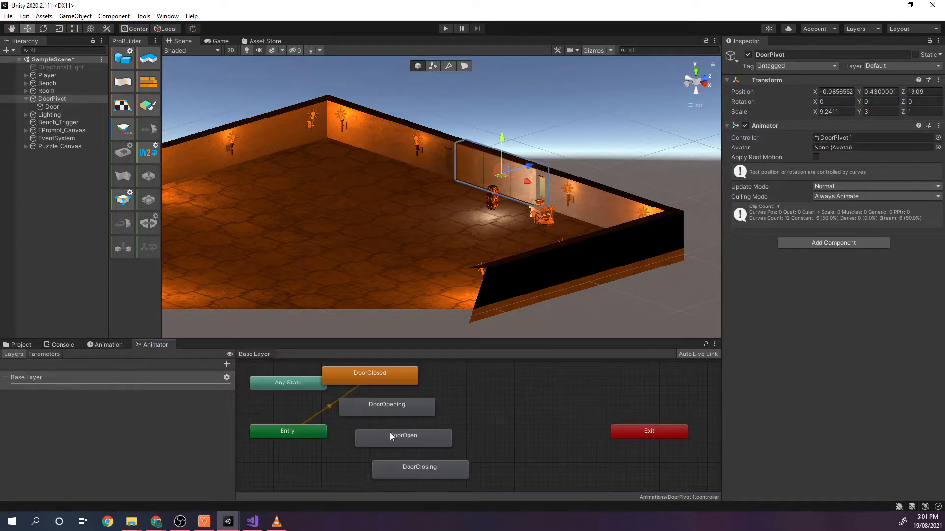
pyautogui.moveTo(286, 435); pyautogui.dragTo(535, 375)
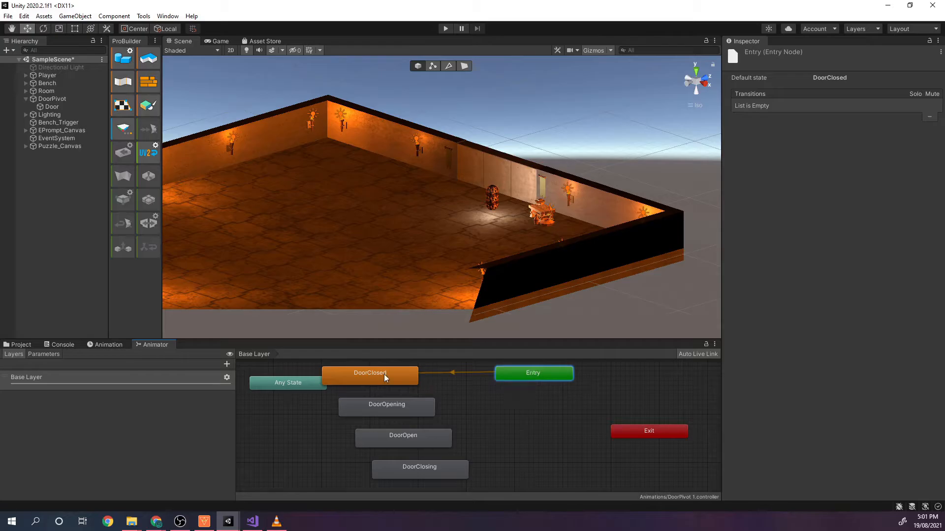
pyautogui.moveTo(383, 377); pyautogui.dragTo(417, 376)
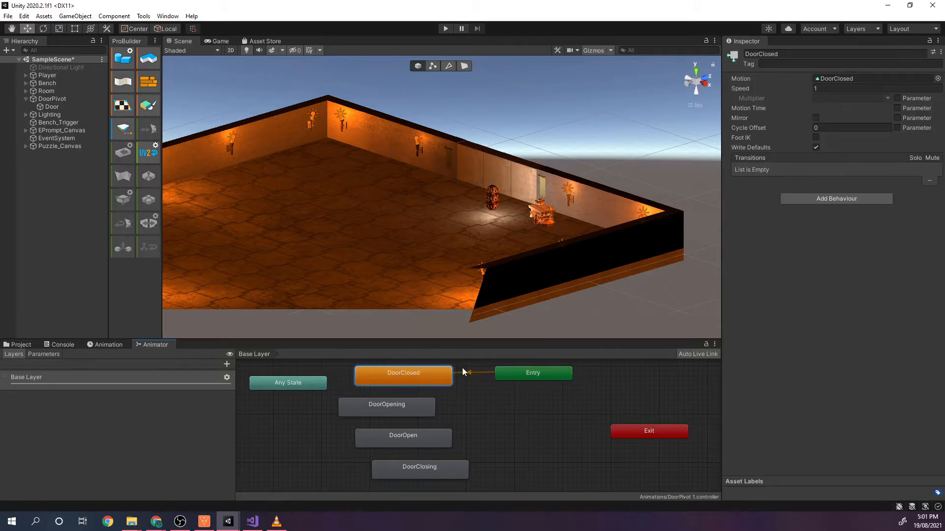
pyautogui.rightClick(390, 377)
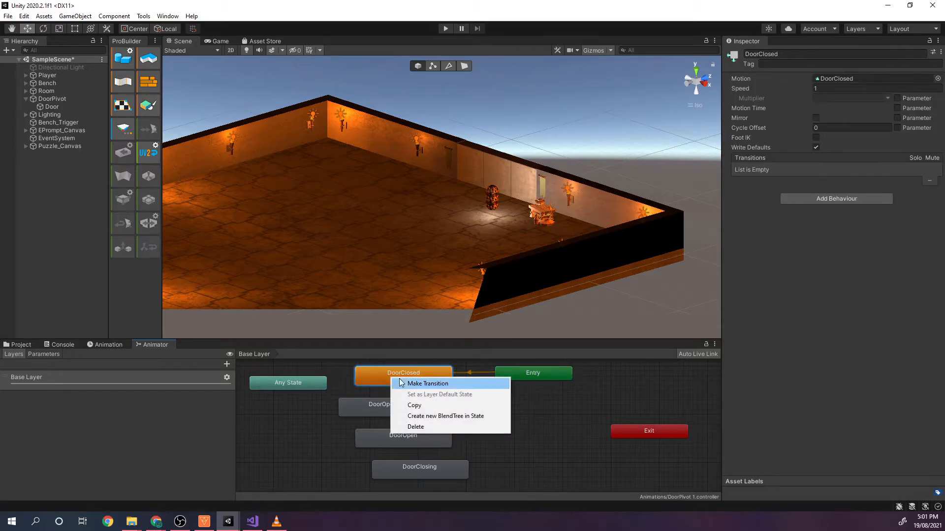
pyautogui.click(413, 382)
pyautogui.click(367, 404)
pyautogui.moveTo(374, 404); pyautogui.dragTo(308, 417)
# - Make a transition from DoorOpening to DoorOpen, space out the states, and play-test the scene
pyautogui.rightClick(314, 416)
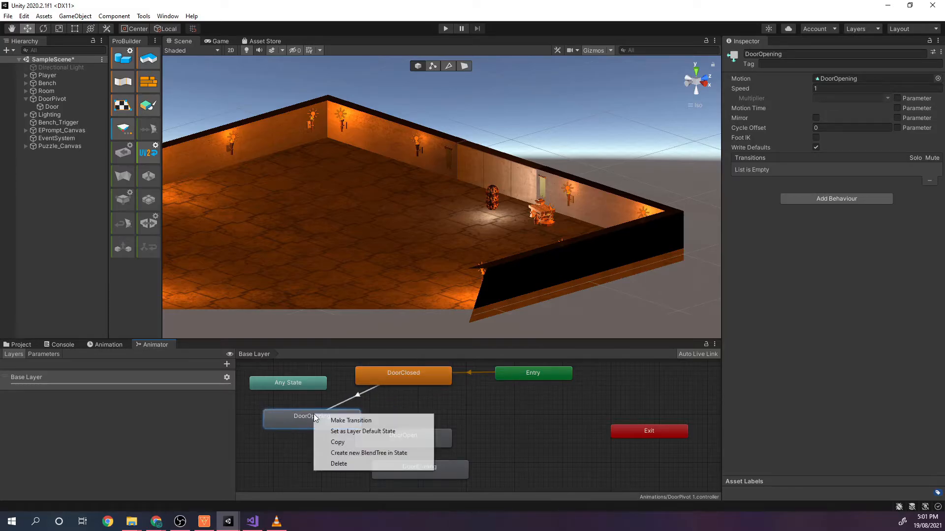
pyautogui.click(340, 421)
pyautogui.click(404, 436)
pyautogui.moveTo(404, 435); pyautogui.dragTo(465, 444)
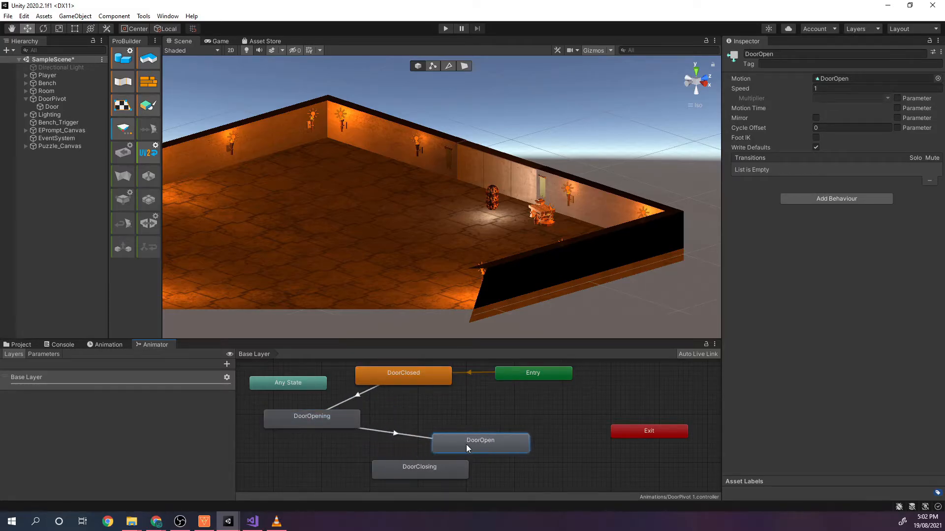
pyautogui.moveTo(406, 379); pyautogui.dragTo(428, 375)
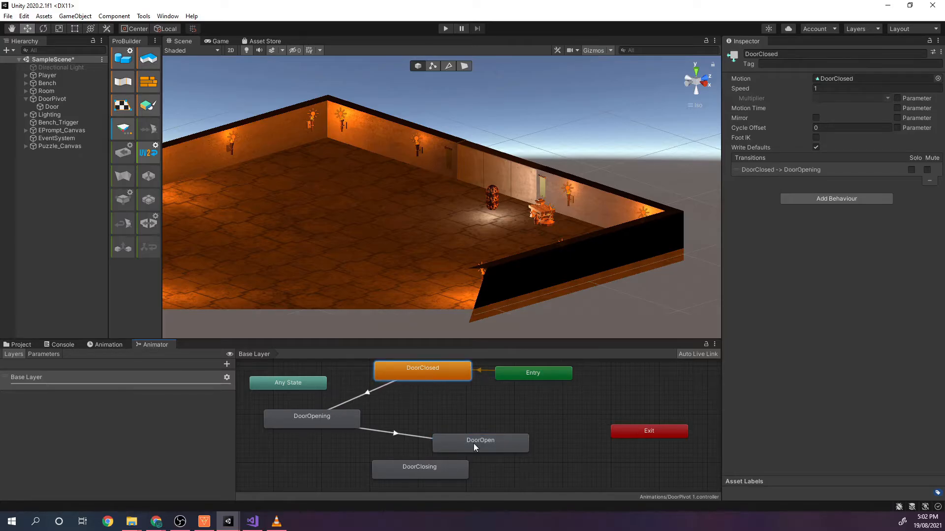
pyautogui.click(445, 29)
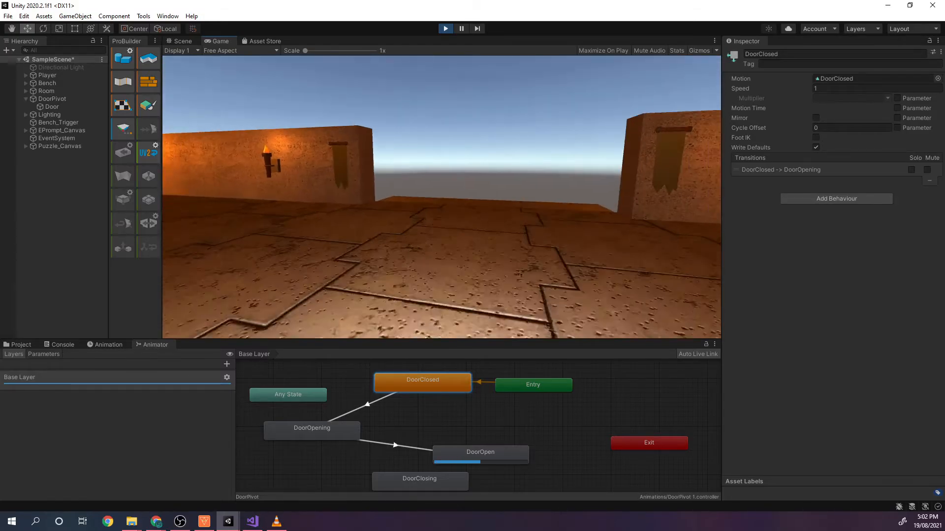
pyautogui.click(445, 29)
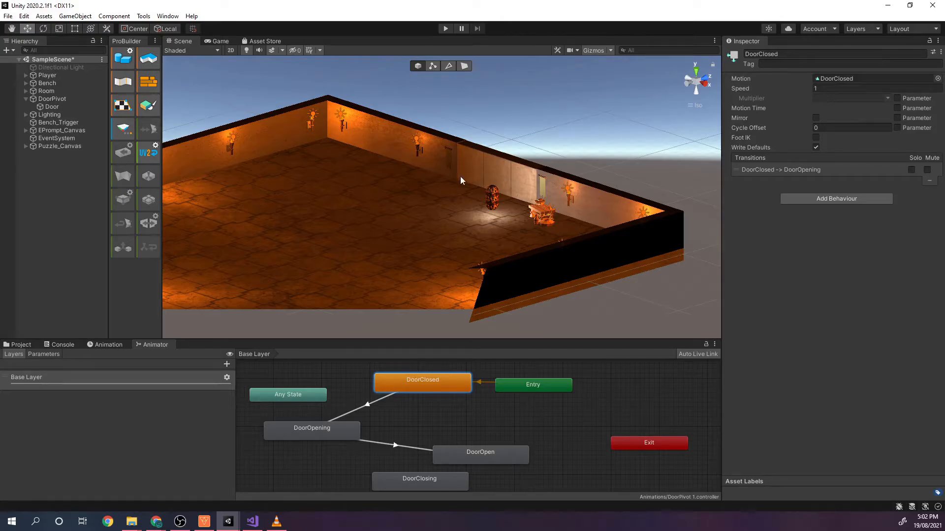
# - Select the DoorClosed to DoorOpening transition and create a Bool animator parameter named OpenDoor
pyautogui.click(368, 406)
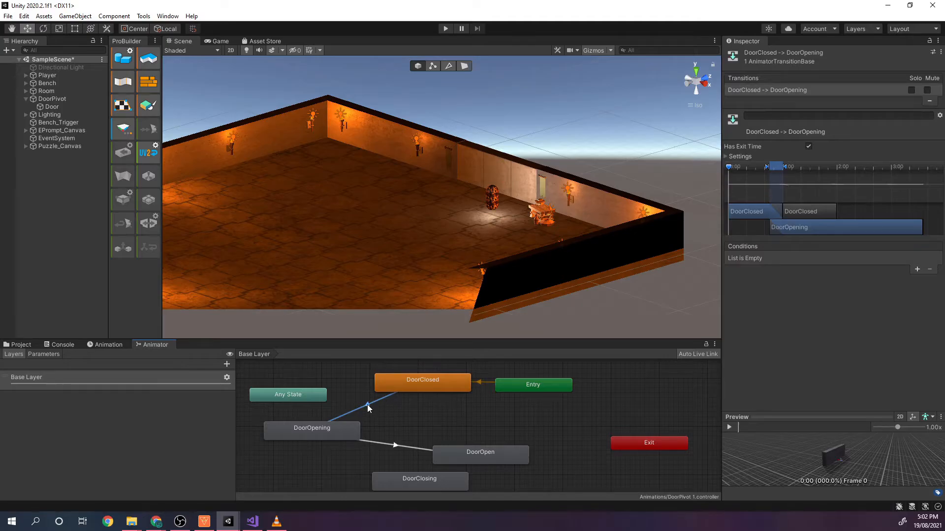
pyautogui.rightClick(367, 404)
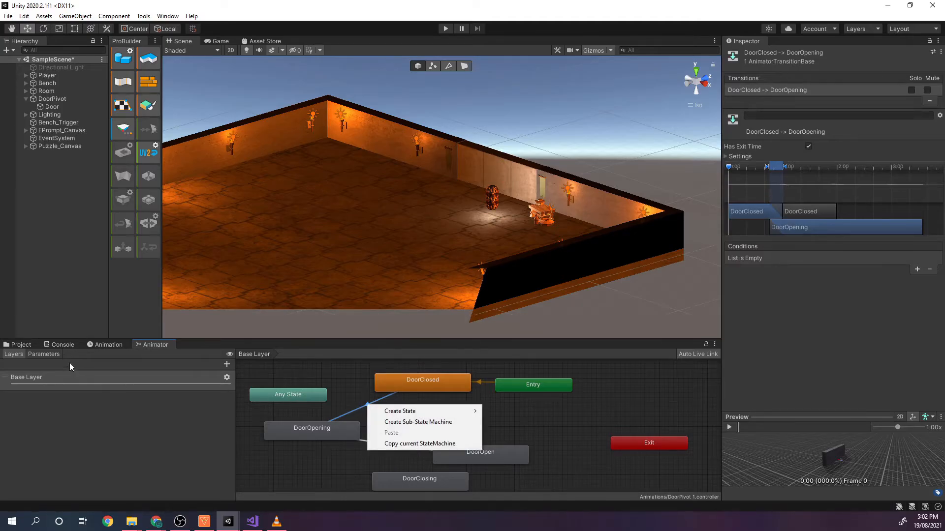
pyautogui.click(41, 355)
pyautogui.click(41, 355)
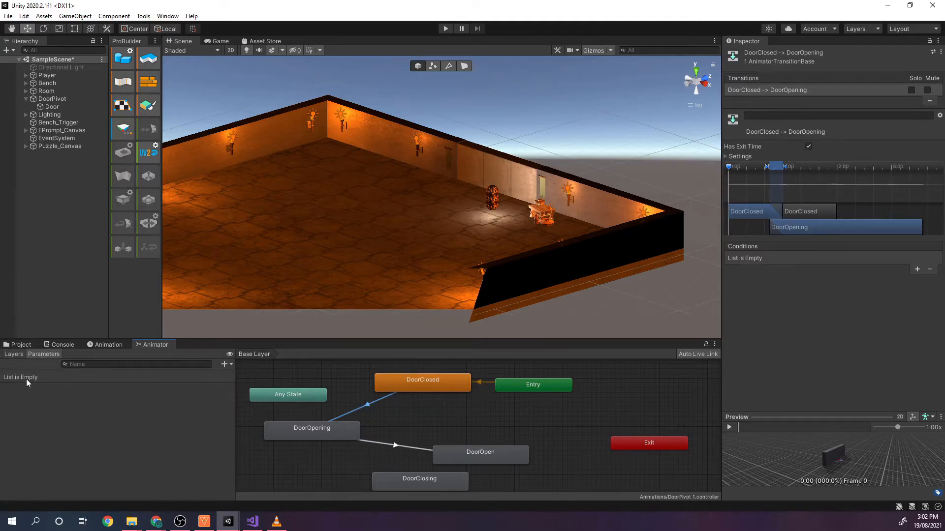
pyautogui.click(226, 365)
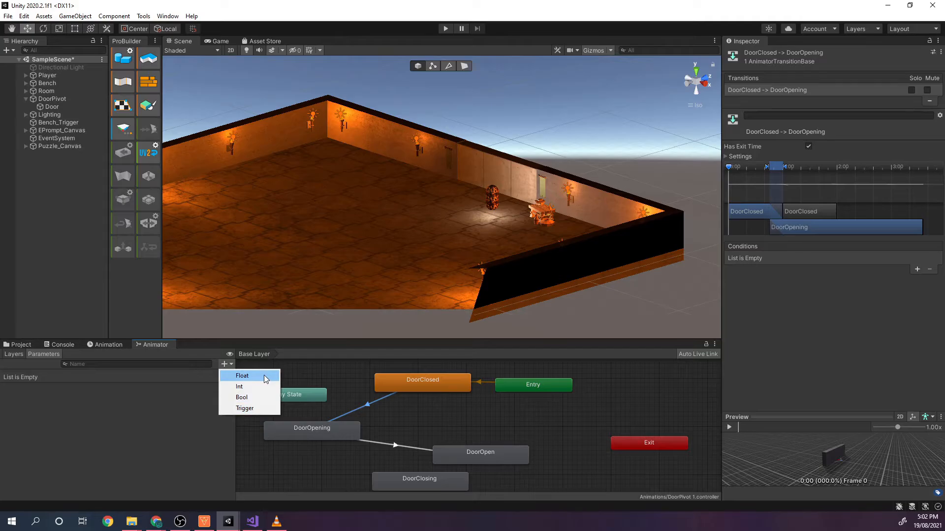
pyautogui.click(242, 398)
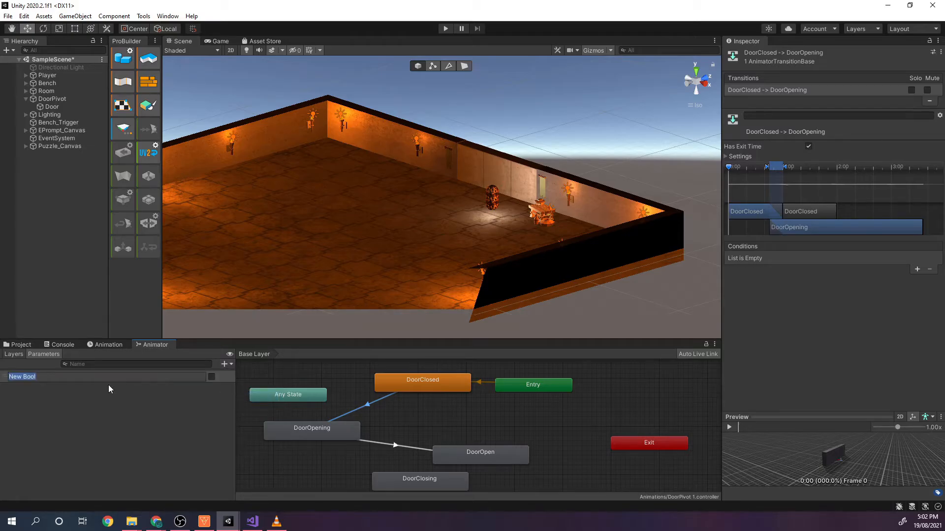
pyautogui.write('OpenDoor')
pyautogui.press('Return')
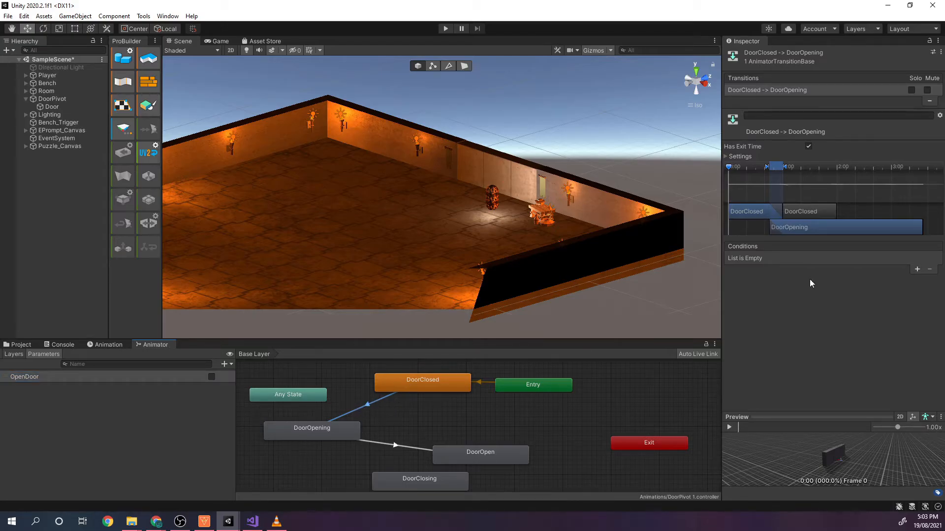
# - Add the condition OpenDoor is true to the DoorClosed to DoorOpening transition and play-test the scene
pyautogui.click(917, 269)
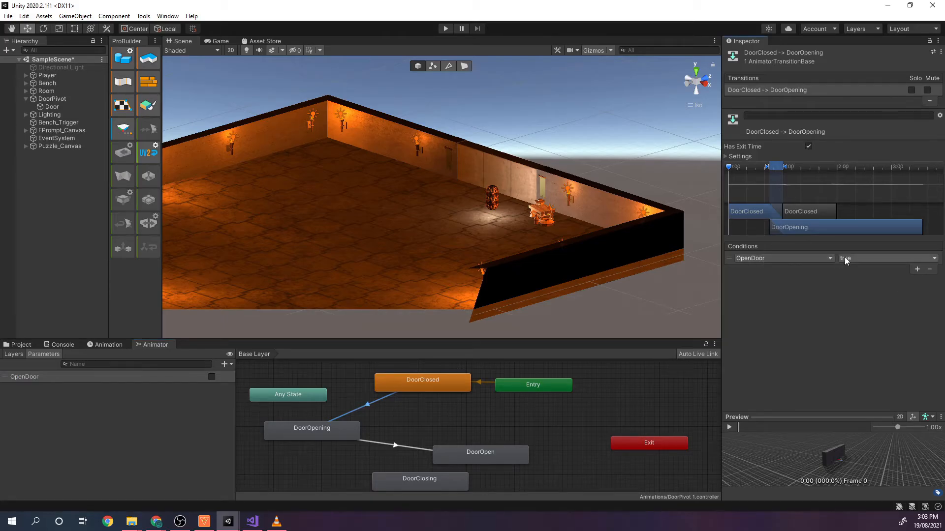
pyautogui.click(446, 29)
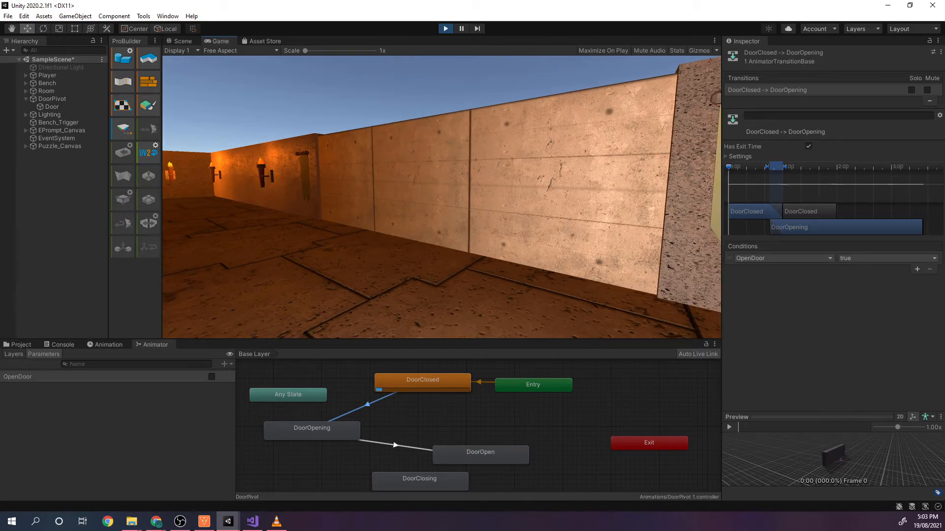
pyautogui.click(445, 28)
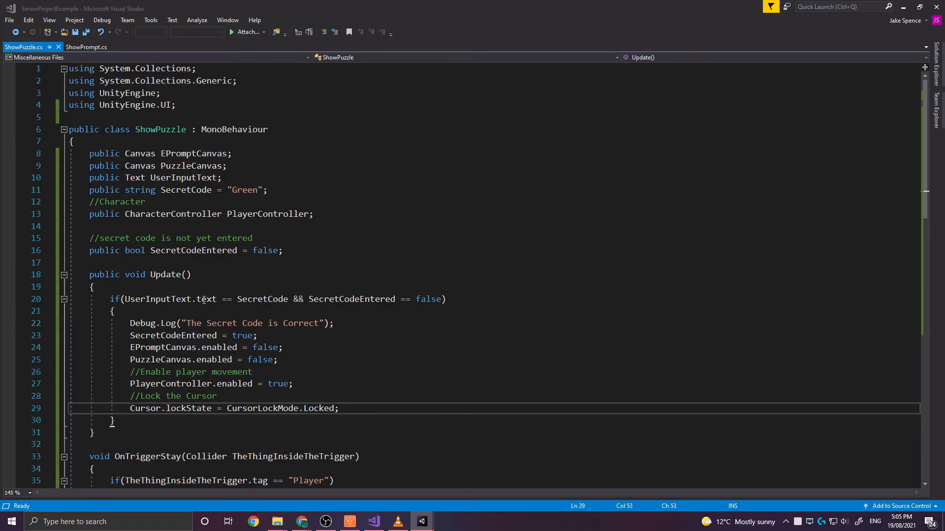
# - In ShowPuzzle.cs in Visual Studio, add the comment "//reference to to door animation" above the Update method
pyautogui.moveTo(200, 316); pyautogui.dragTo(225, 360)
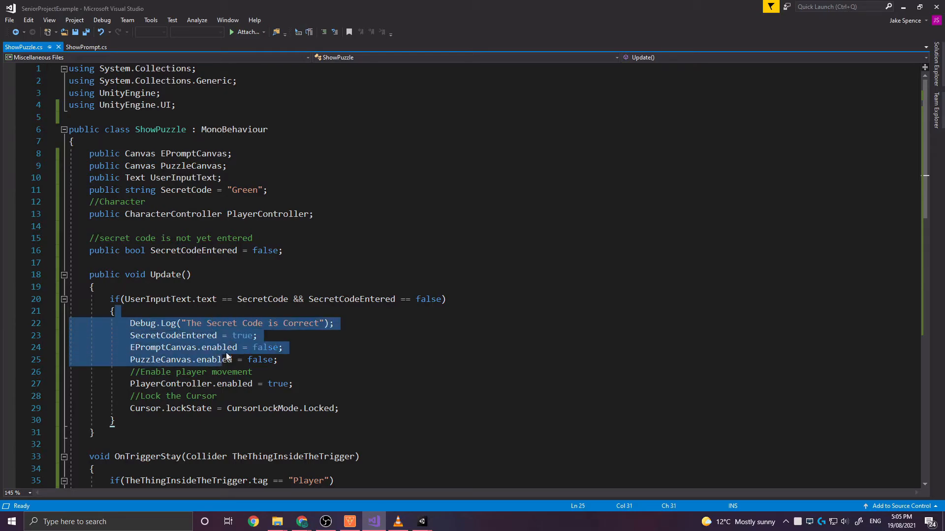
pyautogui.click(237, 280)
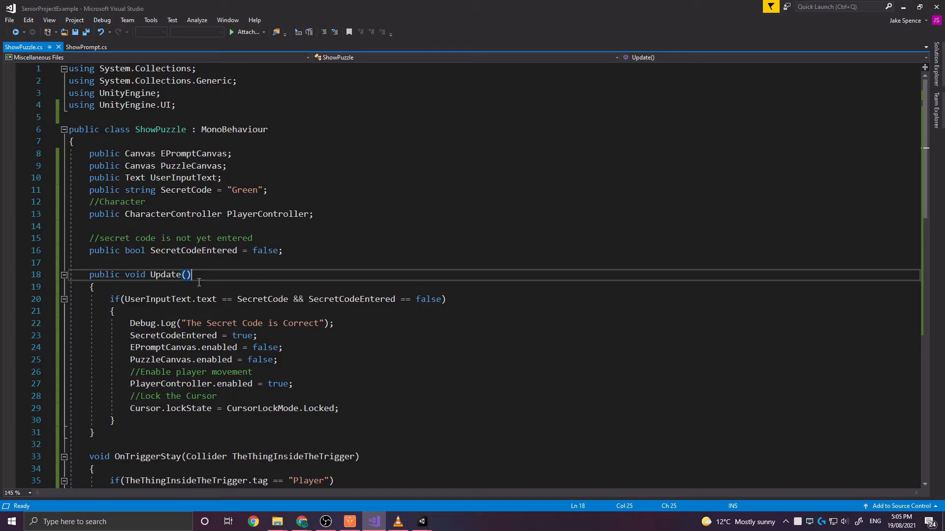
pyautogui.click(197, 251)
pyautogui.click(197, 265)
pyautogui.press('Return')
pyautogui.press('Return')
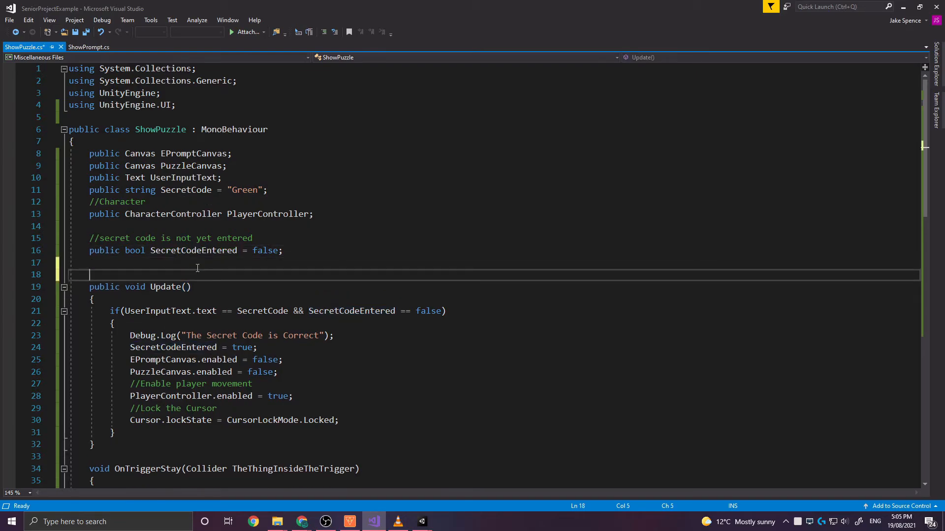
pyautogui.write('//reference to')
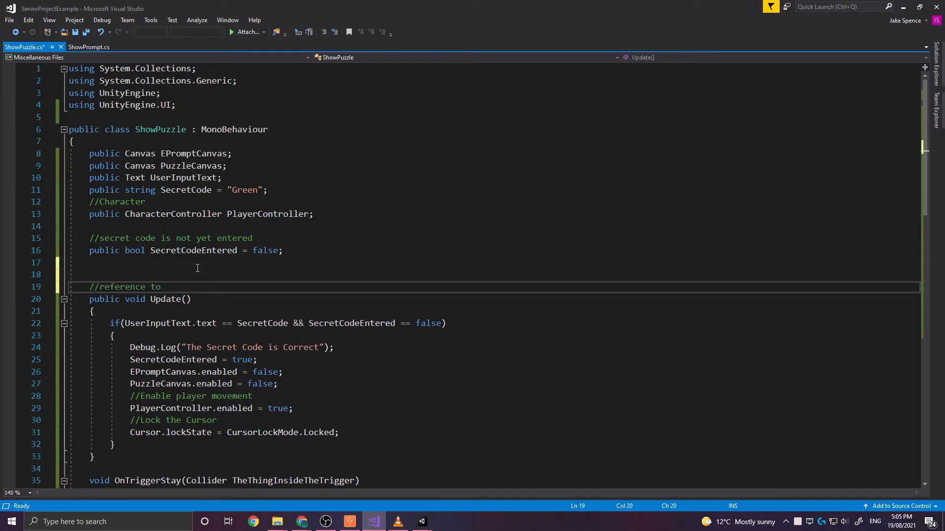
pyautogui.write(' to door animation')
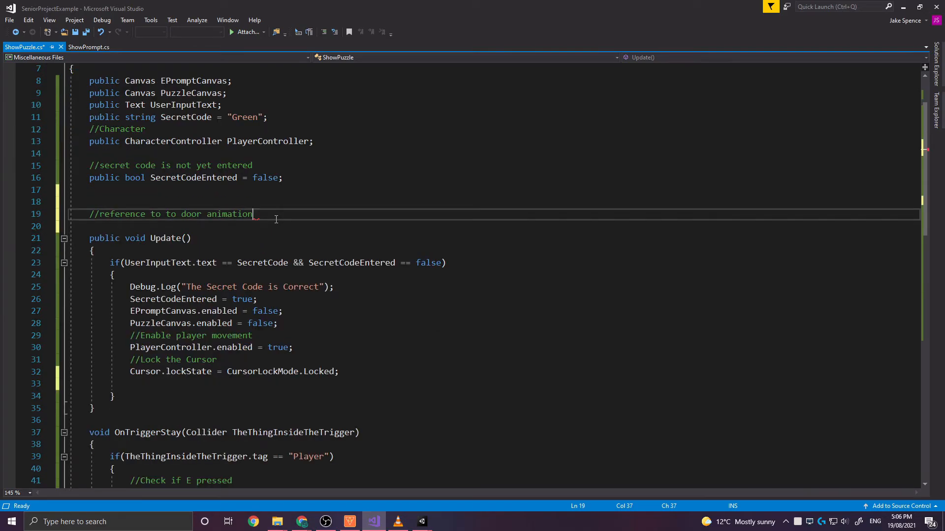
# - Declare the field "public Animator DoorOpen;" under the door animation comment
pyautogui.press('Return')
pyautogui.write('public')
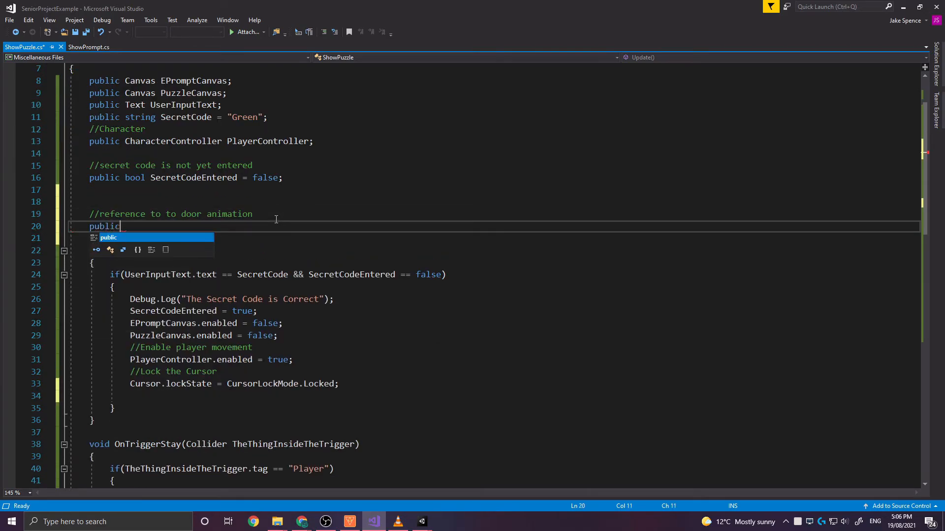
pyautogui.write(' Animator ')
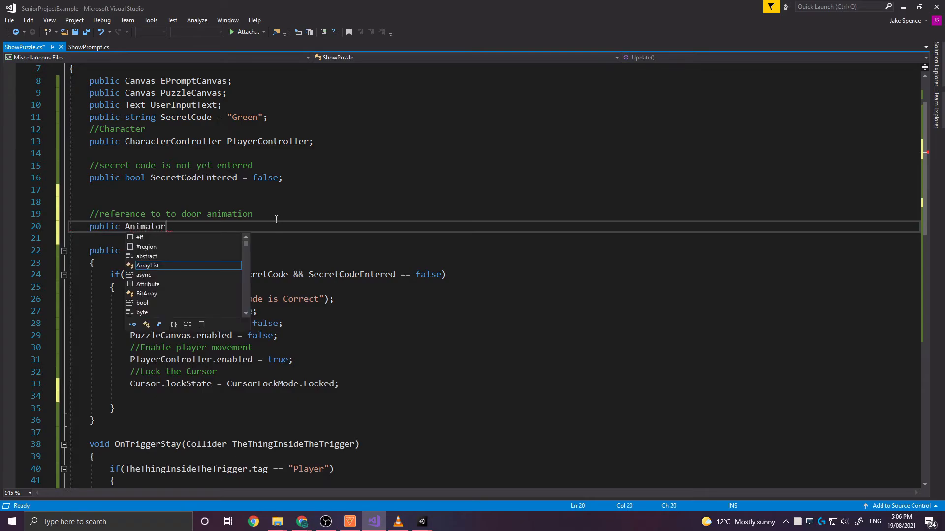
pyautogui.write('Door')
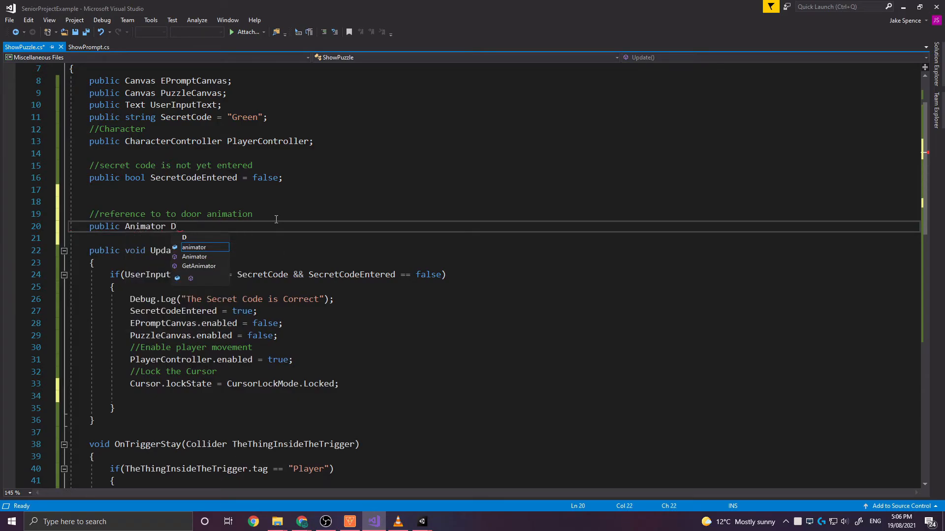
pyautogui.write('n')
pyautogui.click(276, 220)
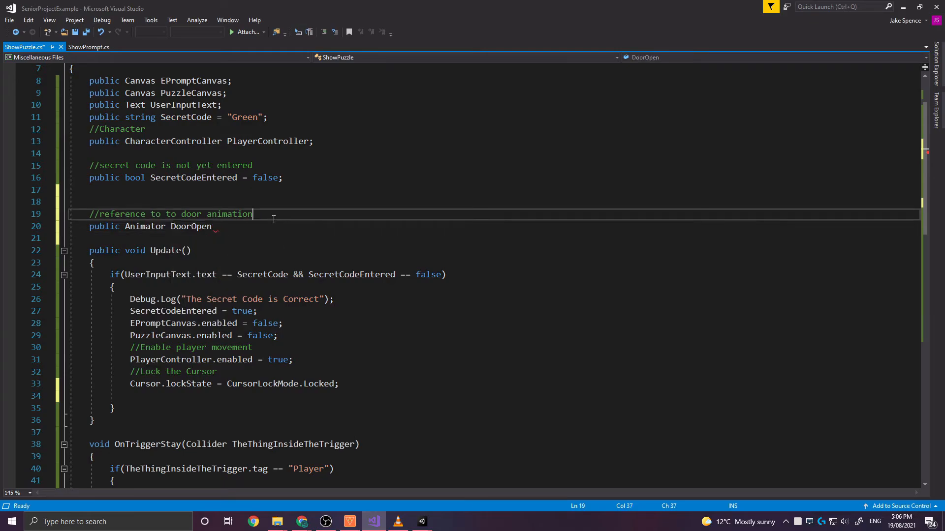
pyautogui.click(241, 234)
pyautogui.click(239, 230)
pyautogui.write(';')
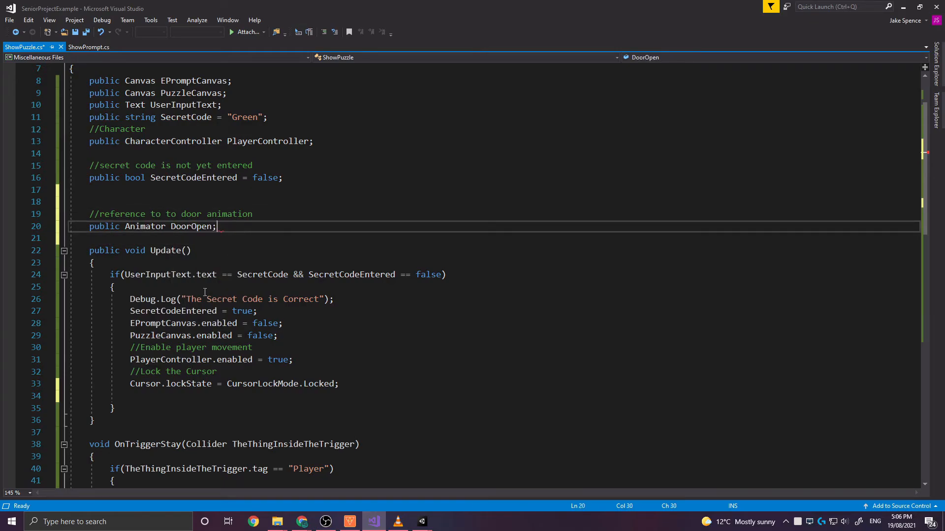
# - Add the statement DoorOpen.SetBool("OpenDoor", true); below the cursor lock line in the secret-code check of Update, and save the script
pyautogui.click(181, 397)
pyautogui.write('DoorOpen.')
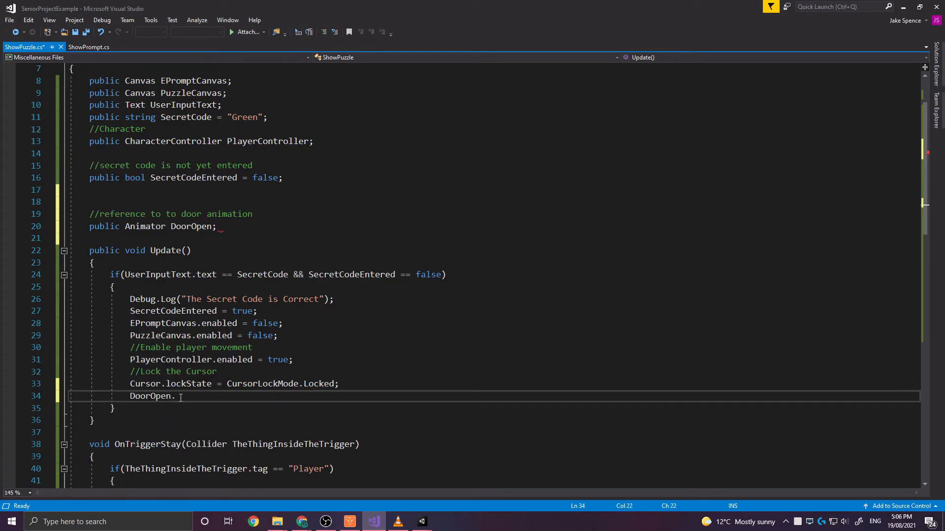
pyautogui.write('SetBool(D')
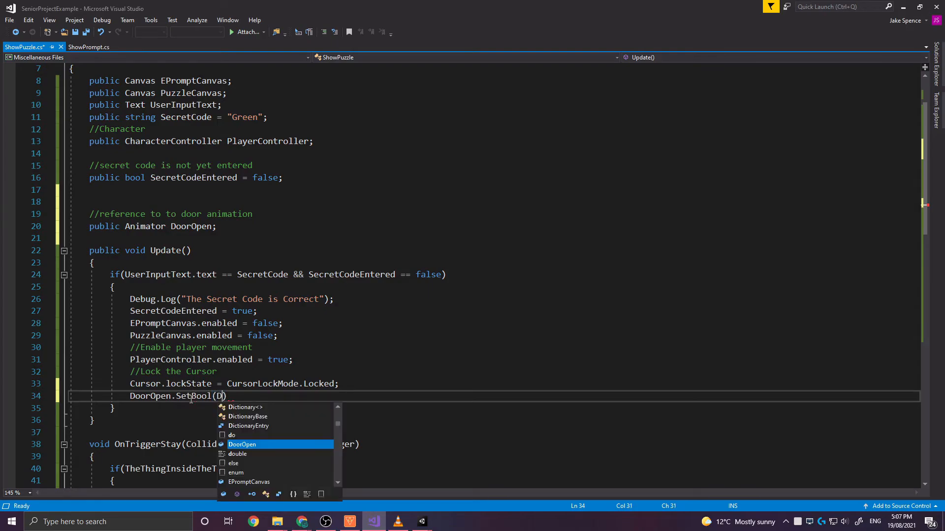
pyautogui.press('Escape')
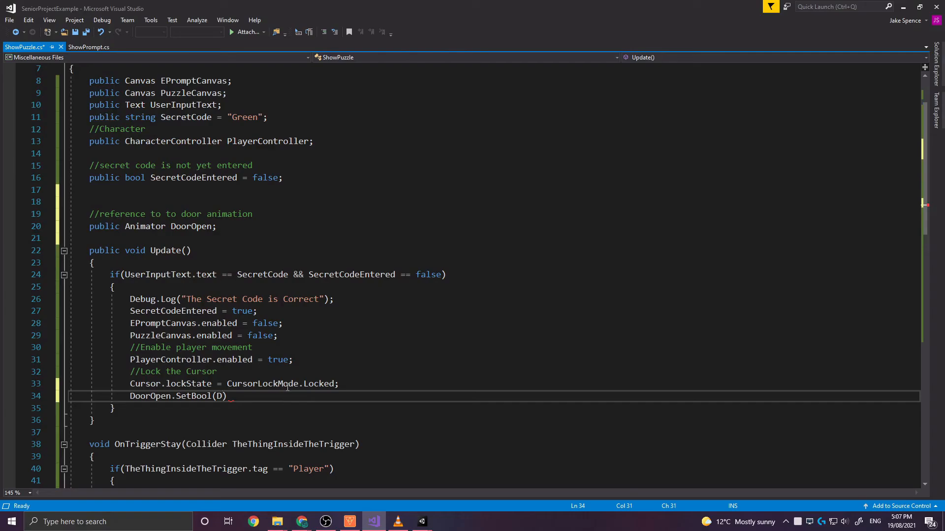
pyautogui.press('BackSpace')
pyautogui.write('"OpenDoor", true')
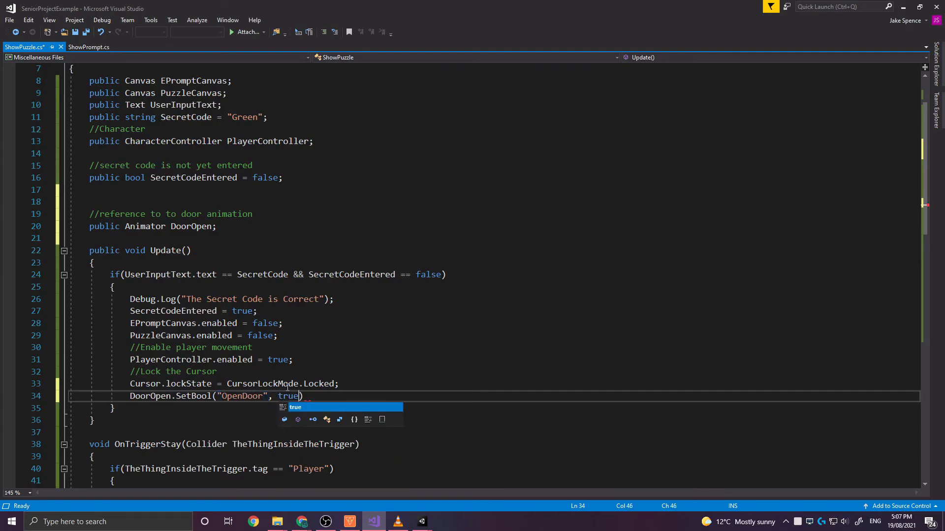
pyautogui.write(');')
pyautogui.hotkey('ctrl', 's')
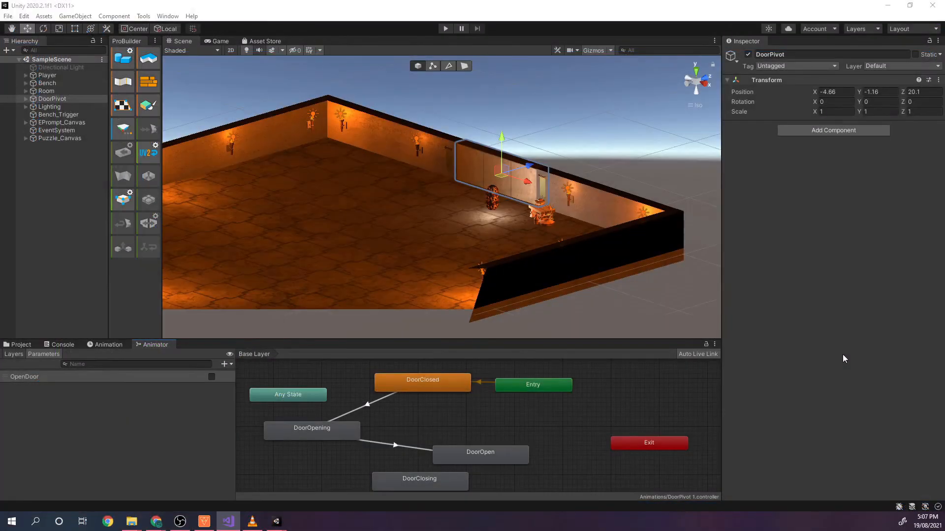
# - In Unity, assign DoorPivot's Animator as the Door Open reference of the Show Puzzle script on Bench_Trigger
pyautogui.click(367, 405)
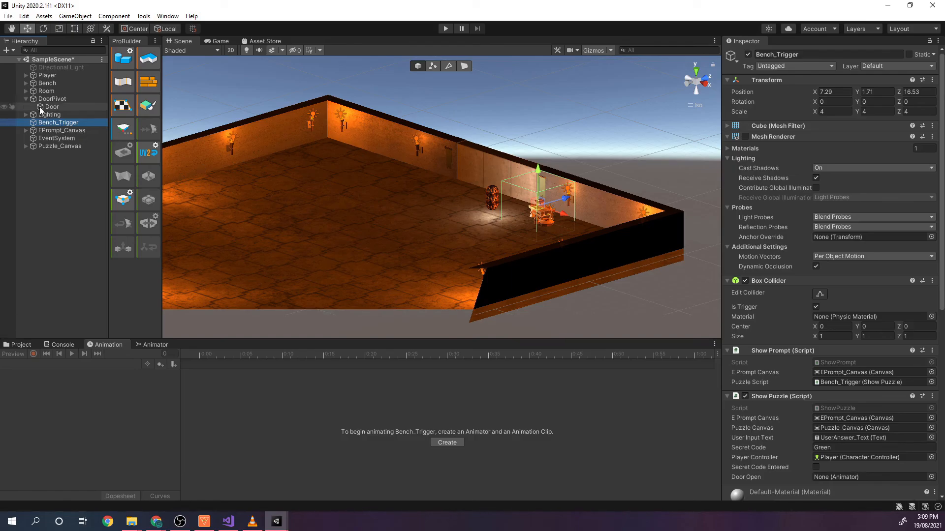
pyautogui.moveTo(42, 99); pyautogui.dragTo(854, 478)
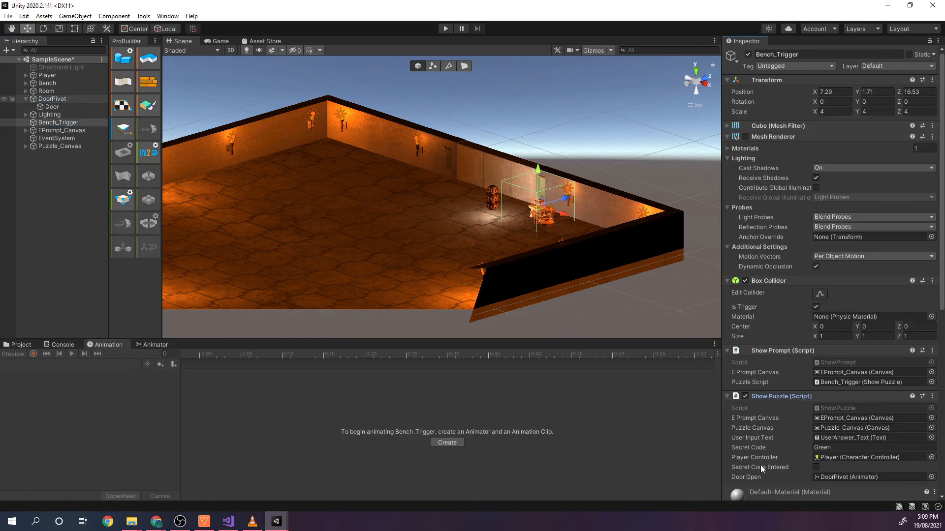